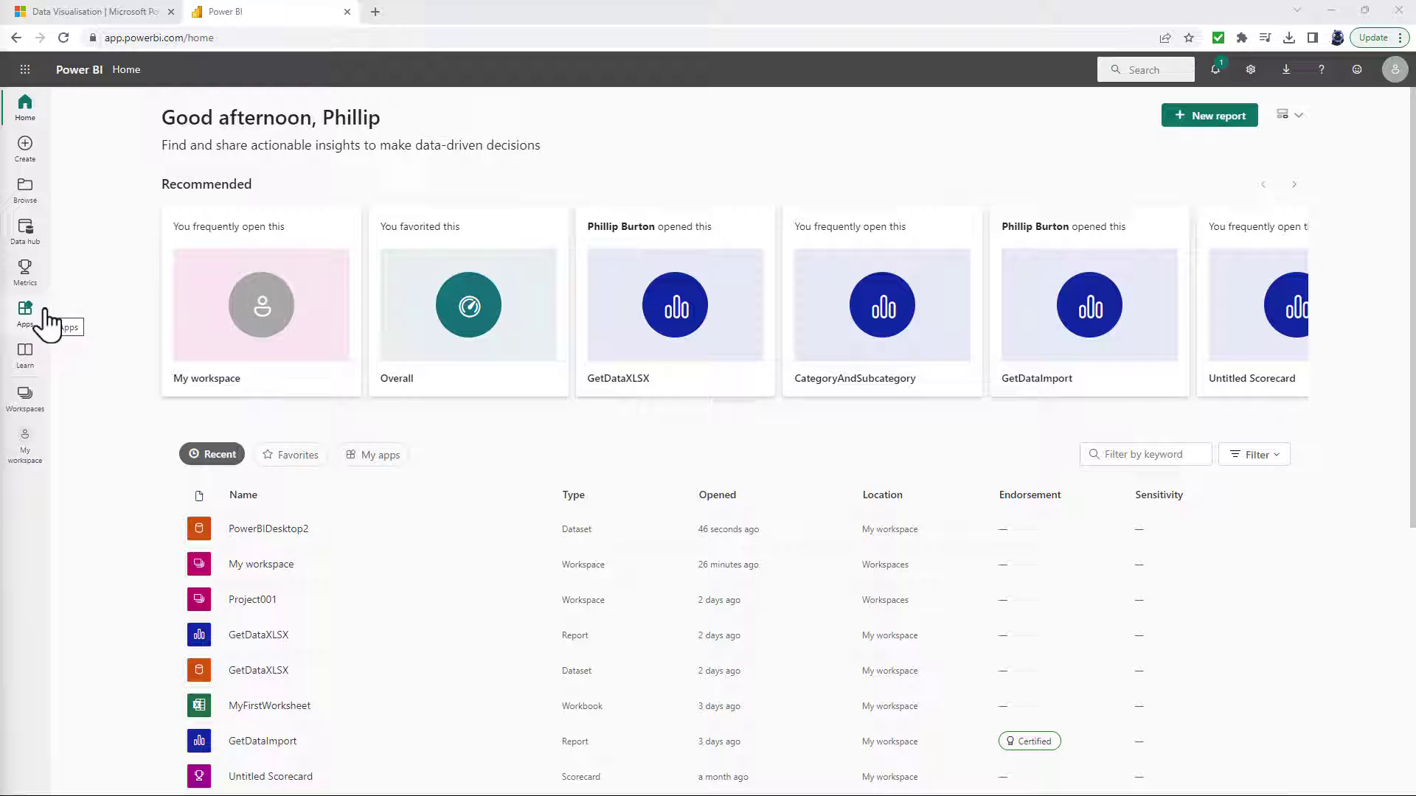
Open the Apps page to see the installed org app Project001 Finished.
left_click(24, 324)
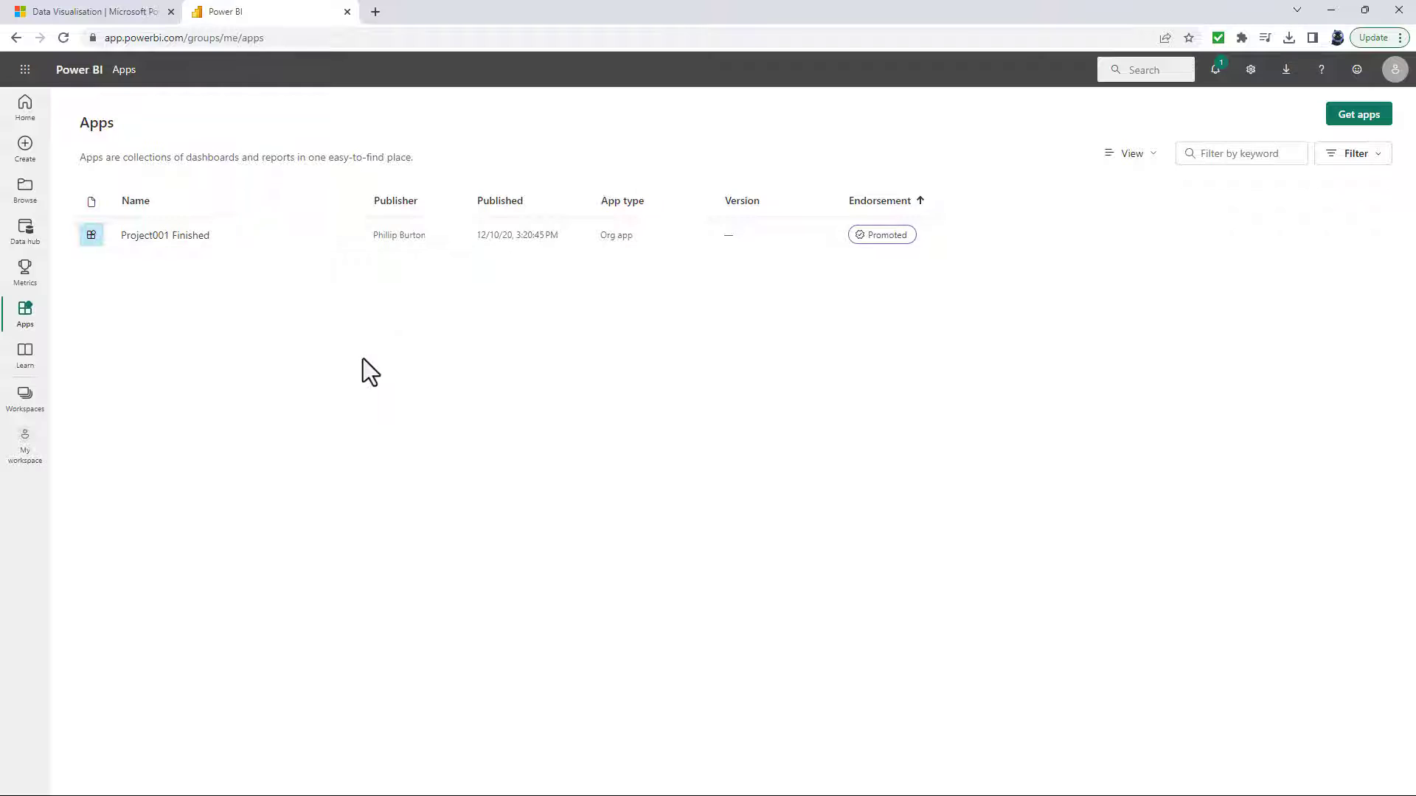
left_click(181, 254)
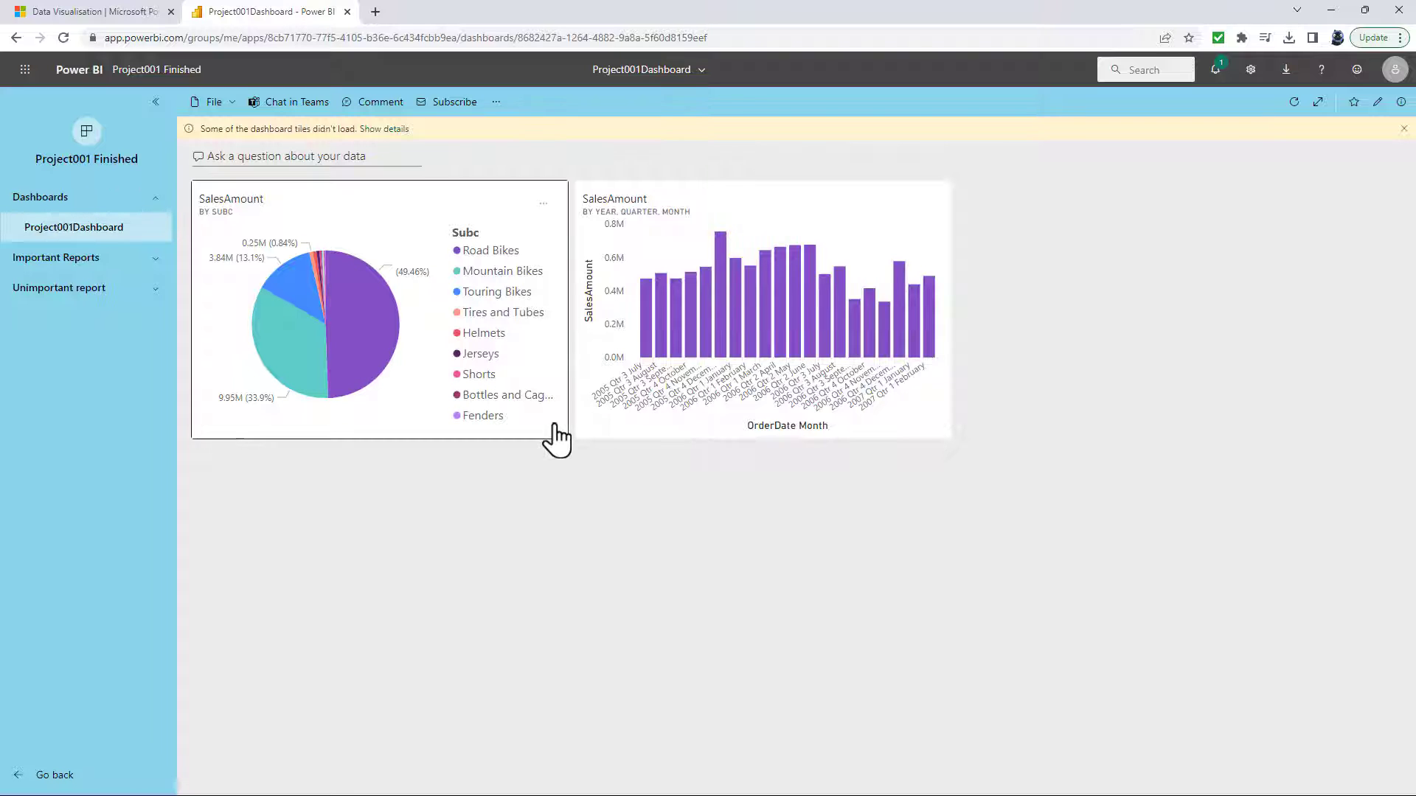
left_click(554, 435)
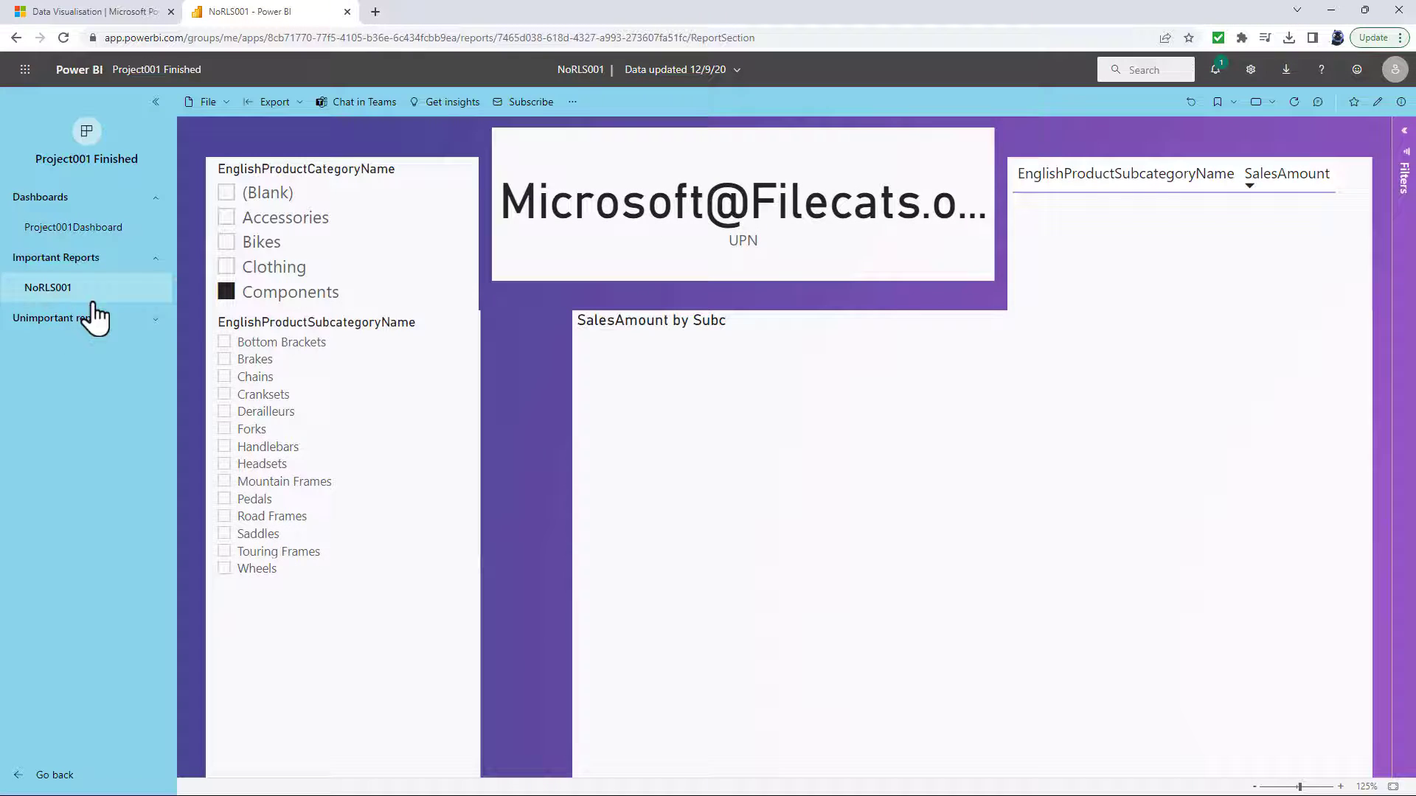
left_click(144, 325)
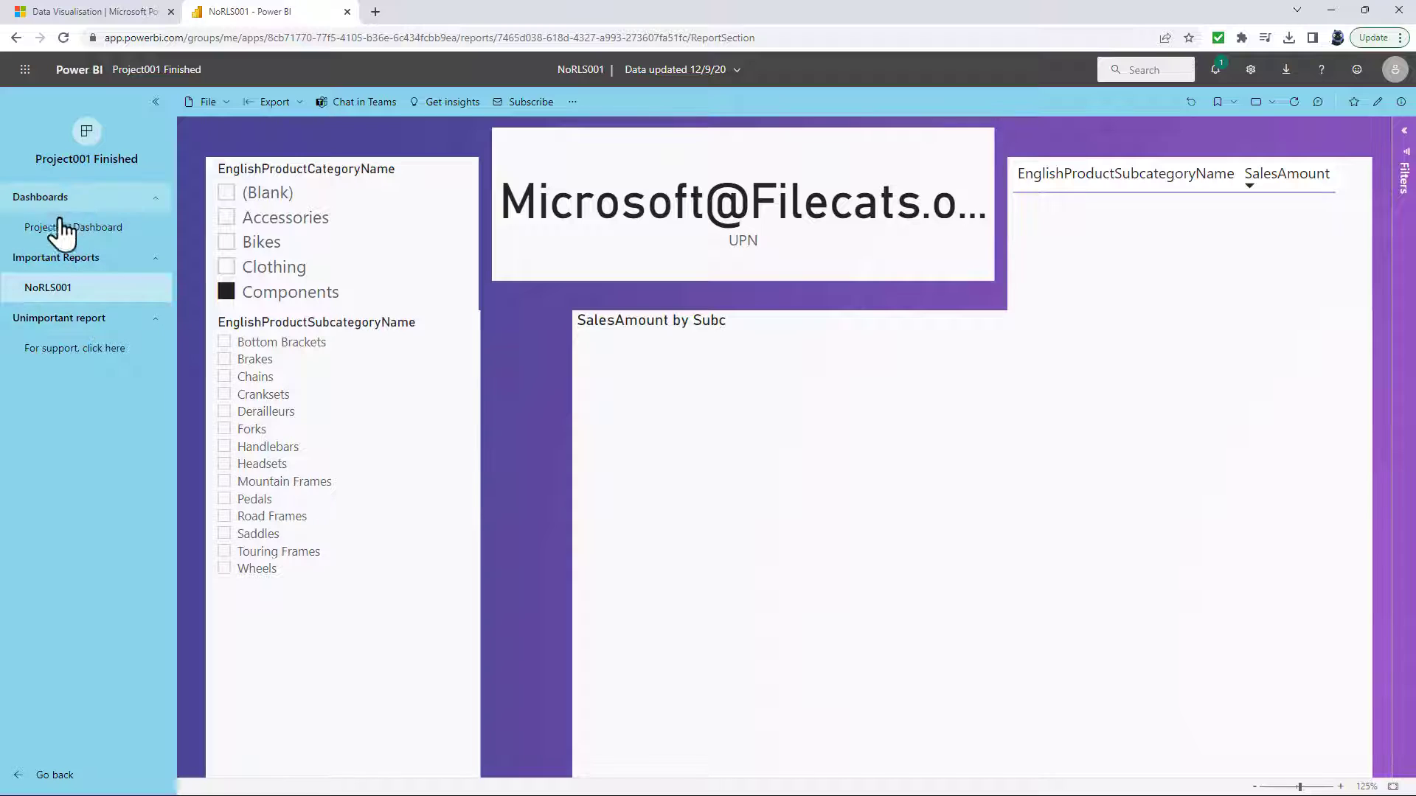
left_click(226, 244)
left_click(249, 222)
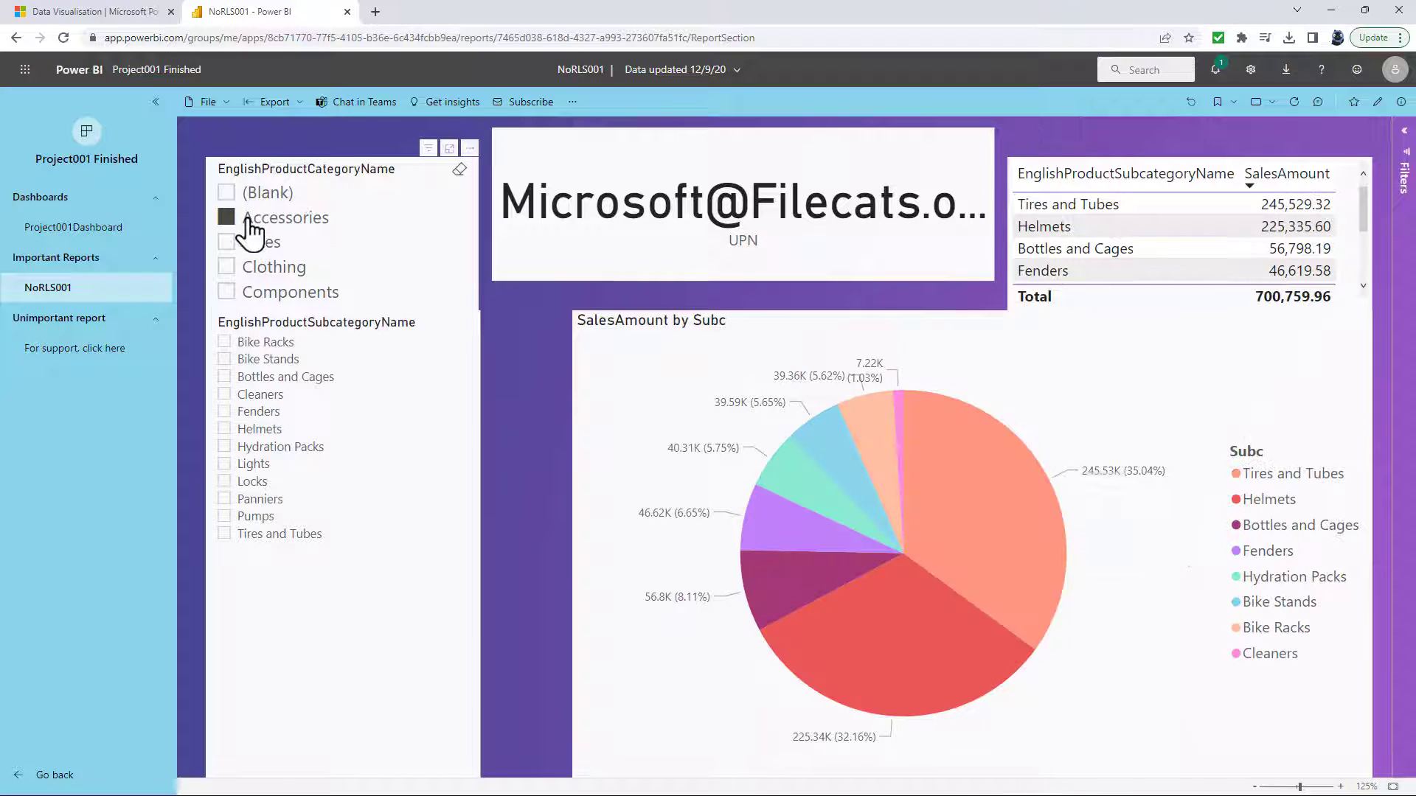
left_click(261, 269)
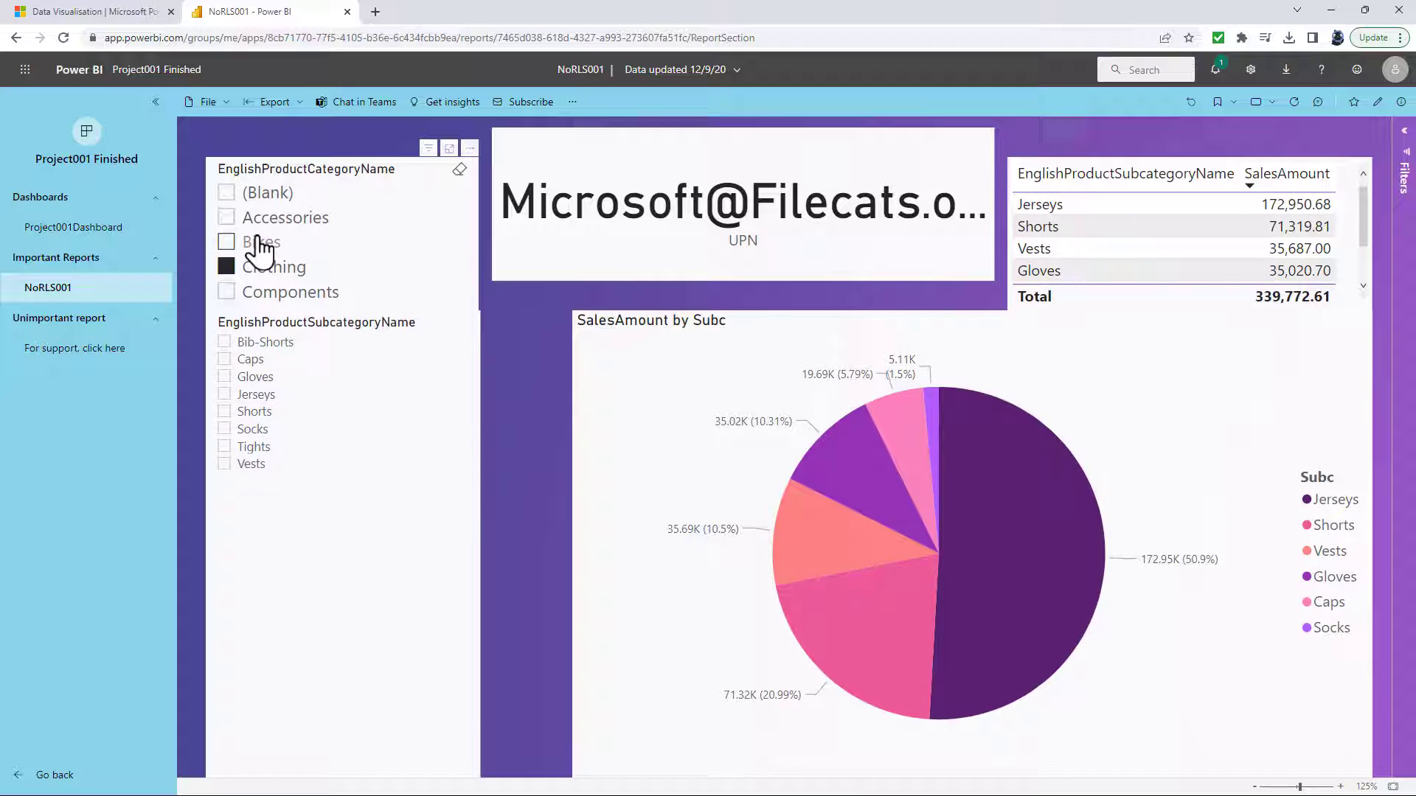
left_click(258, 242)
left_click(1020, 509)
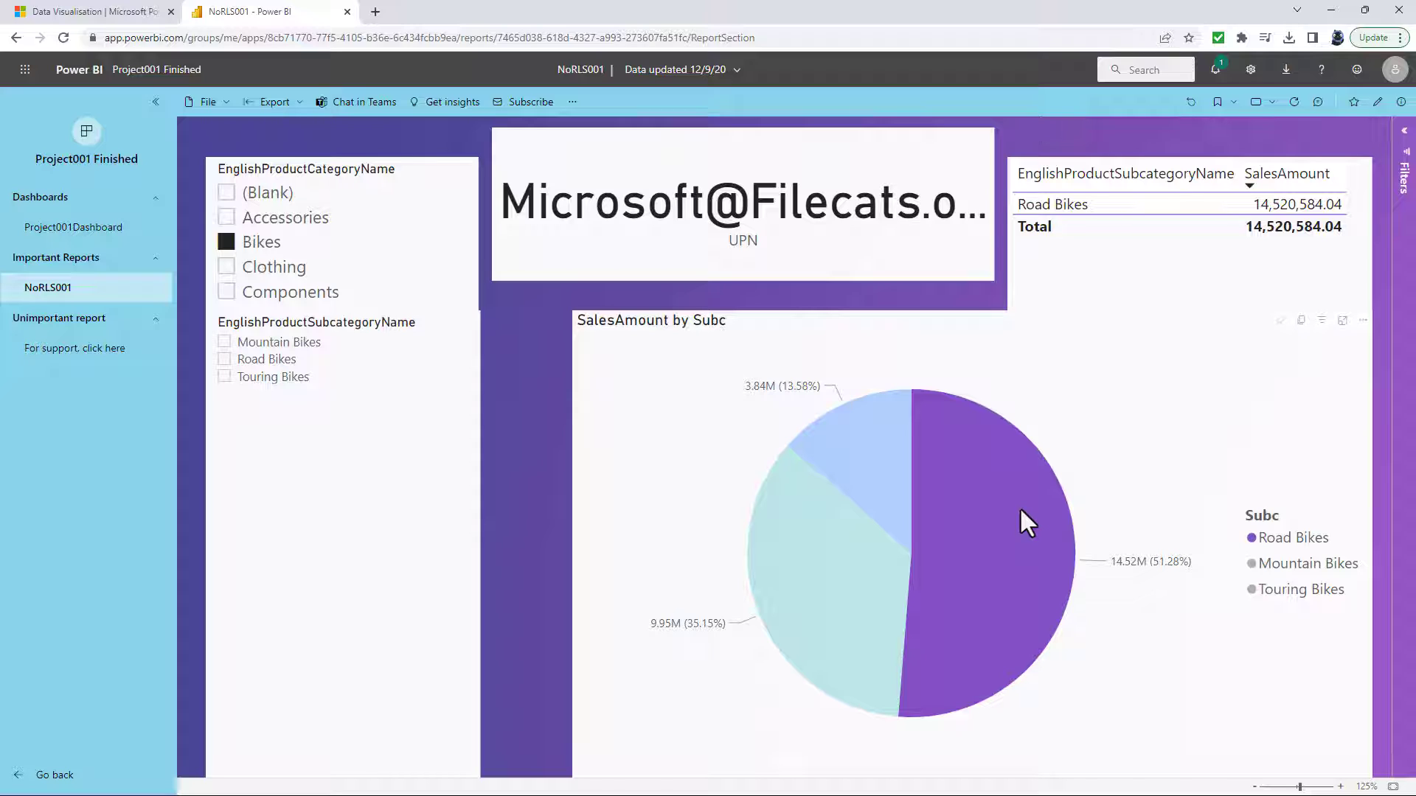
mouse_move(1021, 510)
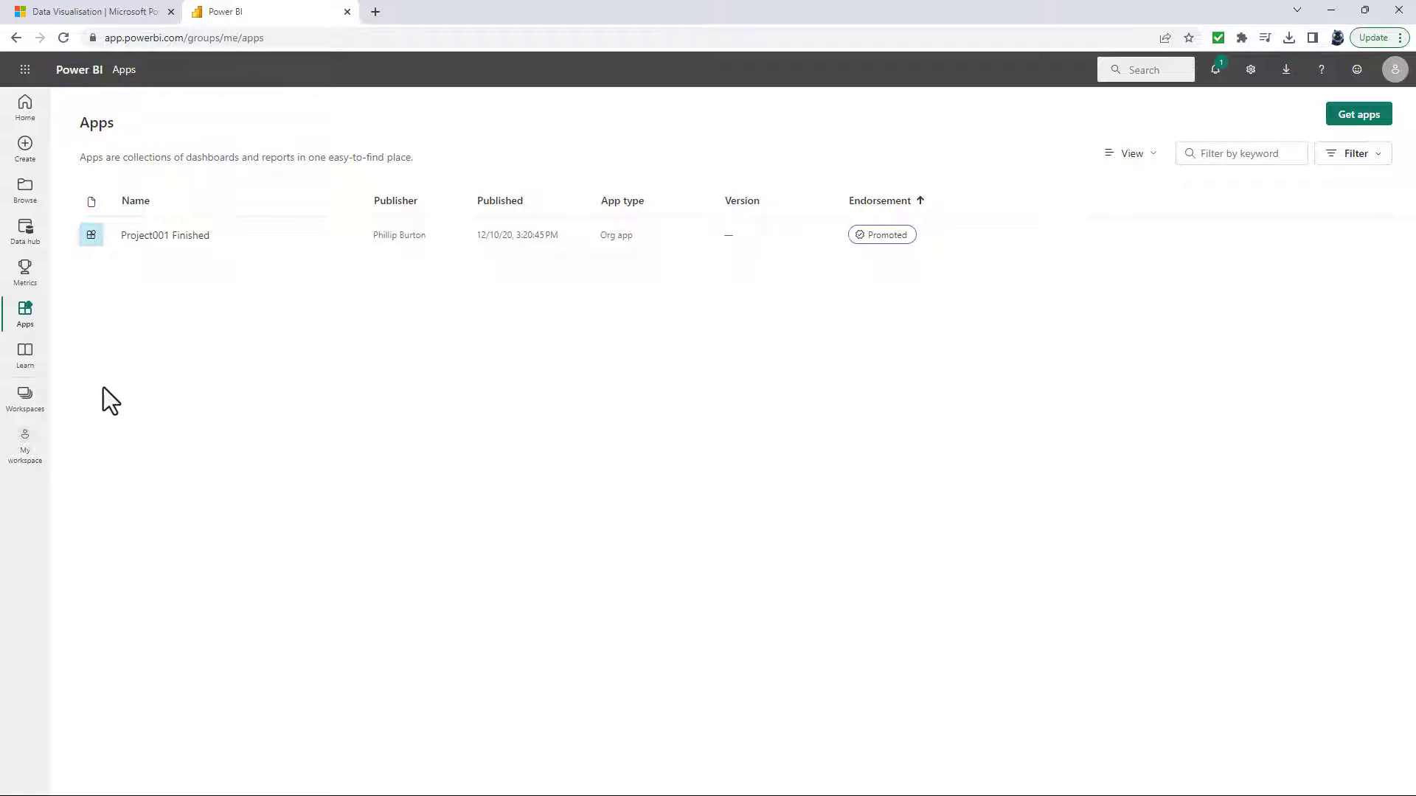
Open the Project001 workspace and review which items are marked Include in app.
left_click(26, 402)
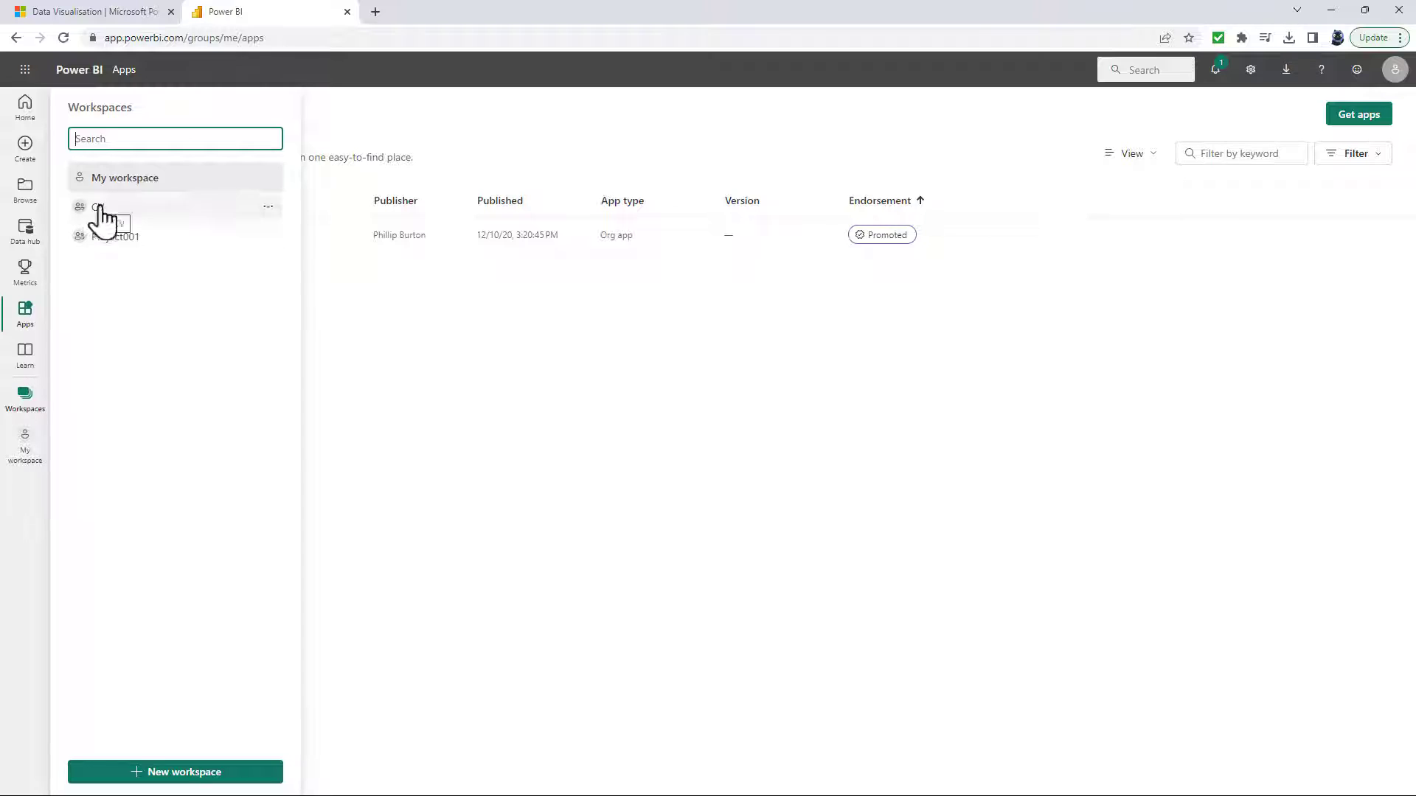
left_click(141, 242)
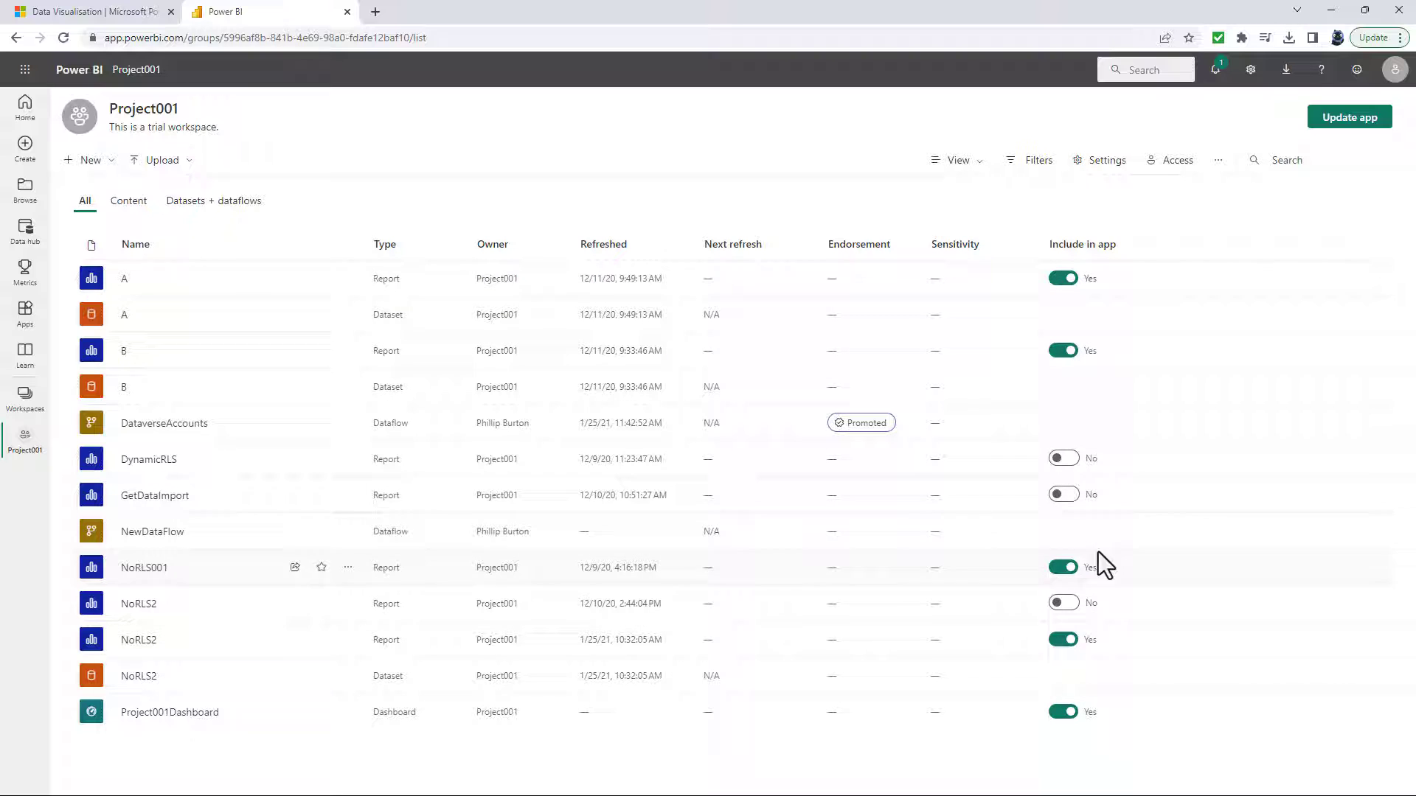
left_click(1347, 127)
Find the COVID-19 US Tracking Report app in Get apps, preview its screenshots, and choose Get It Now.
left_click(28, 317)
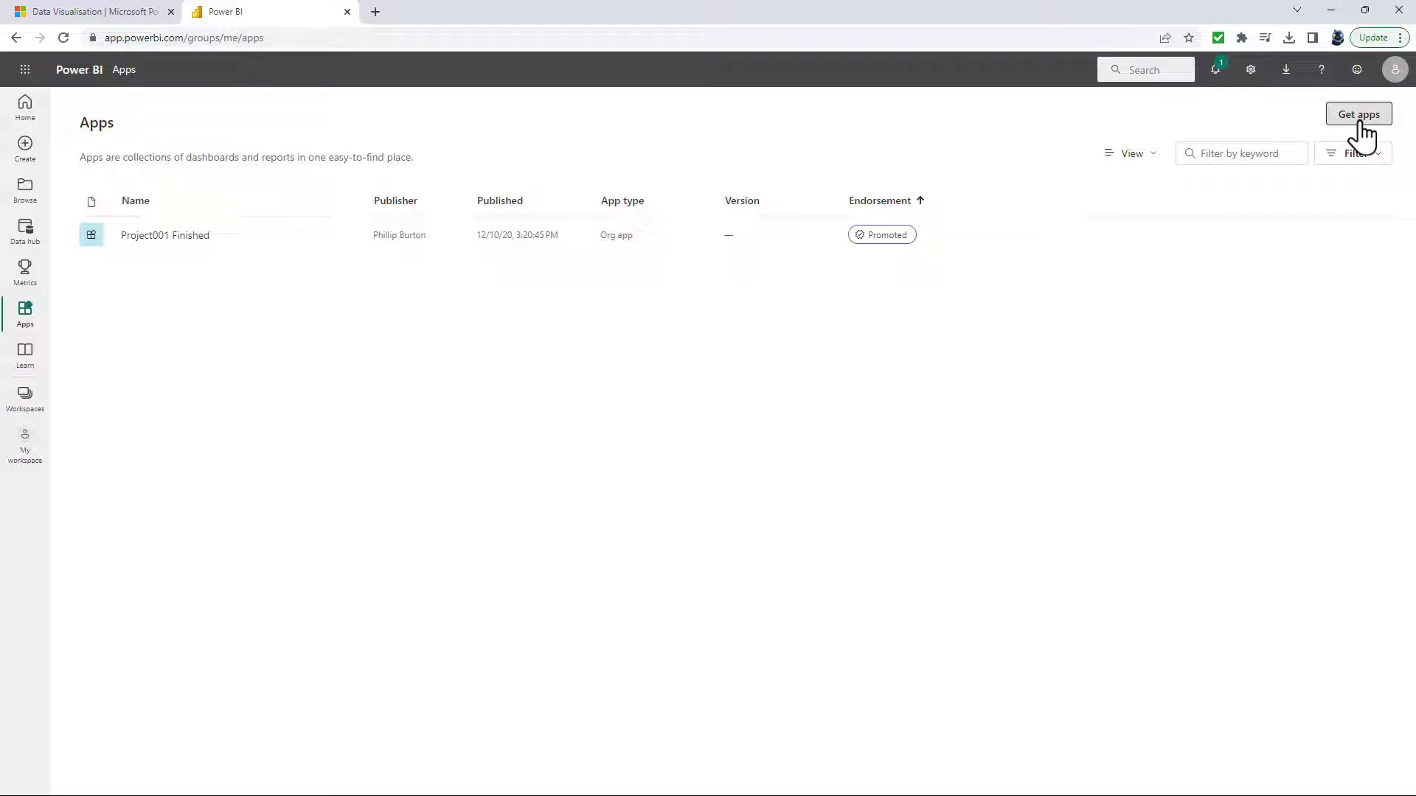
left_click(1361, 124)
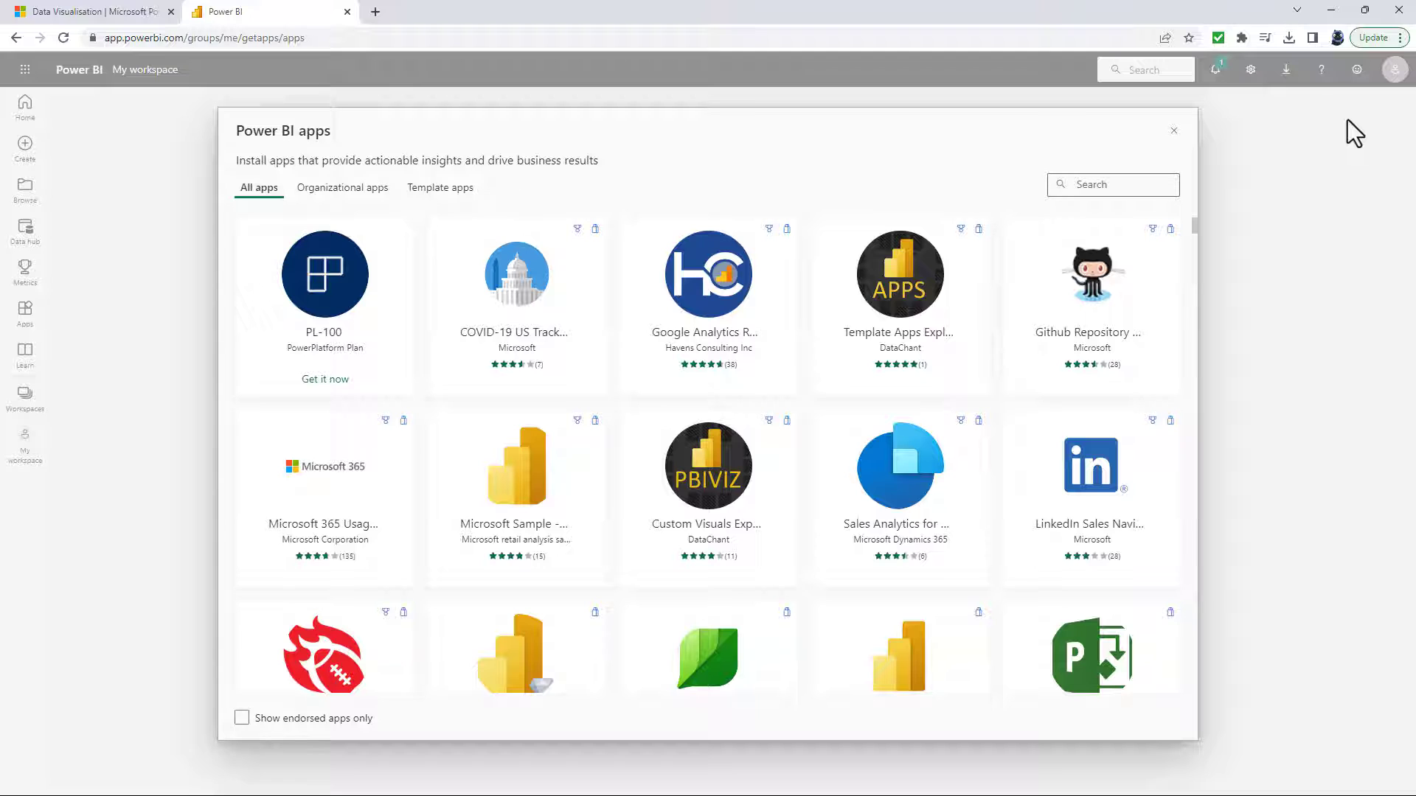
left_click(543, 310)
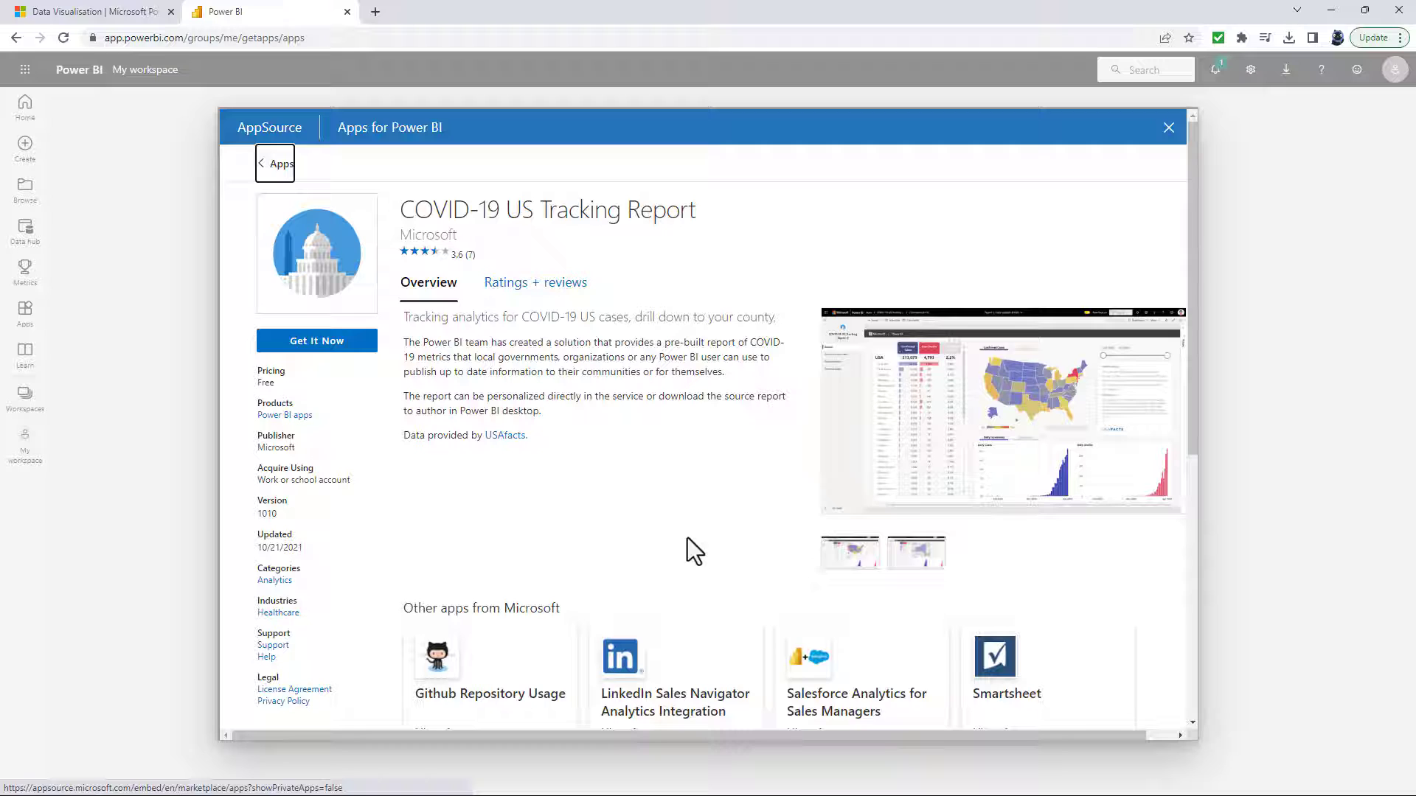
left_click(904, 562)
left_click(862, 563)
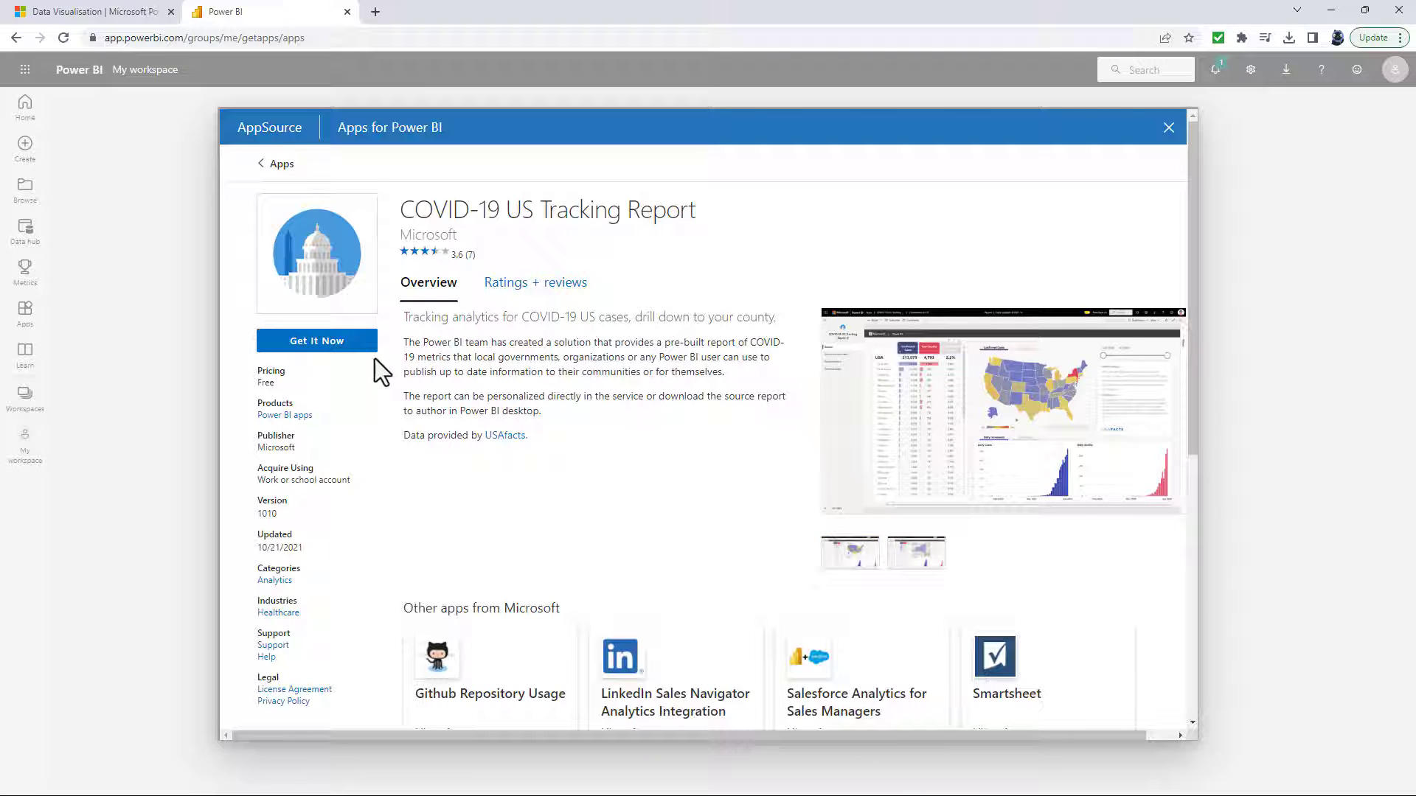
left_click(319, 353)
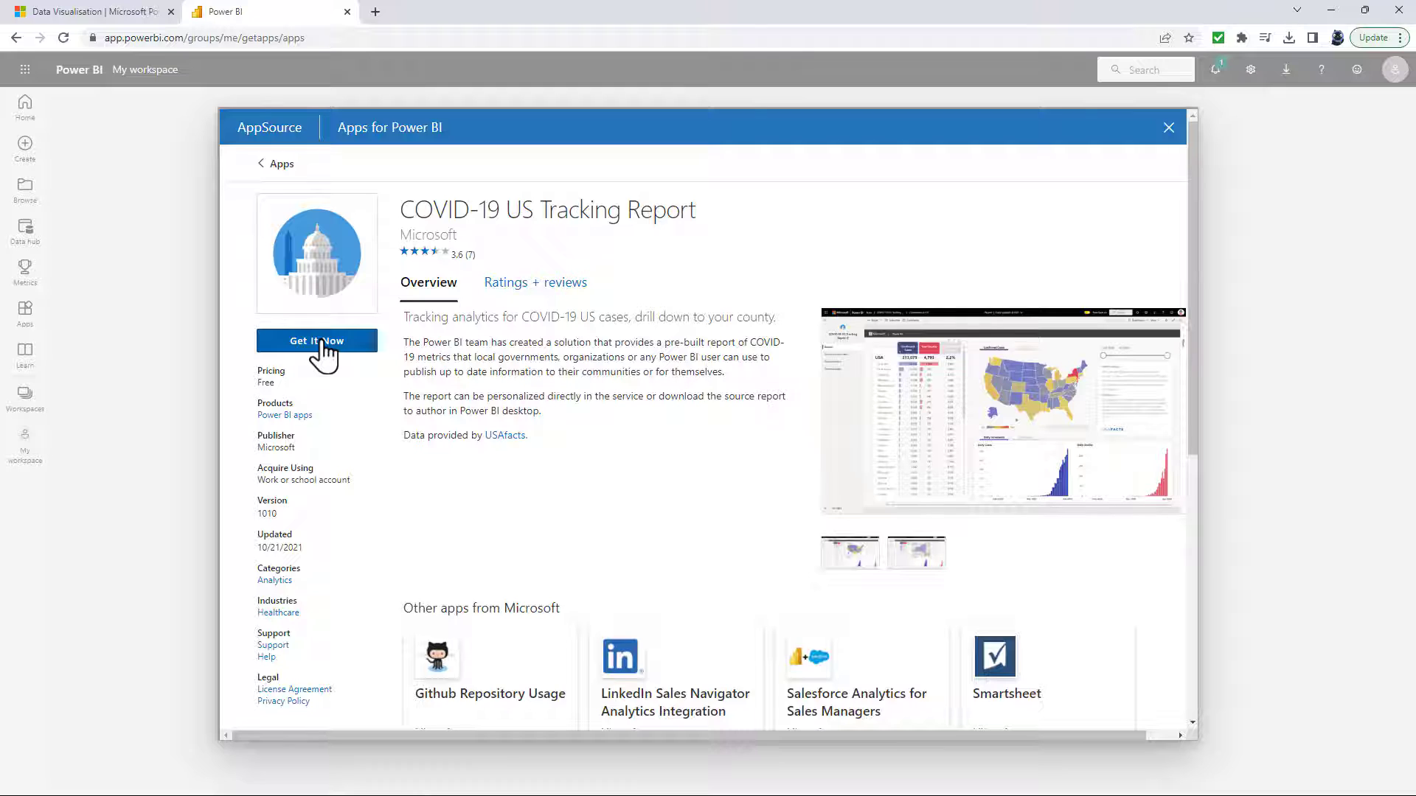
left_click(322, 354)
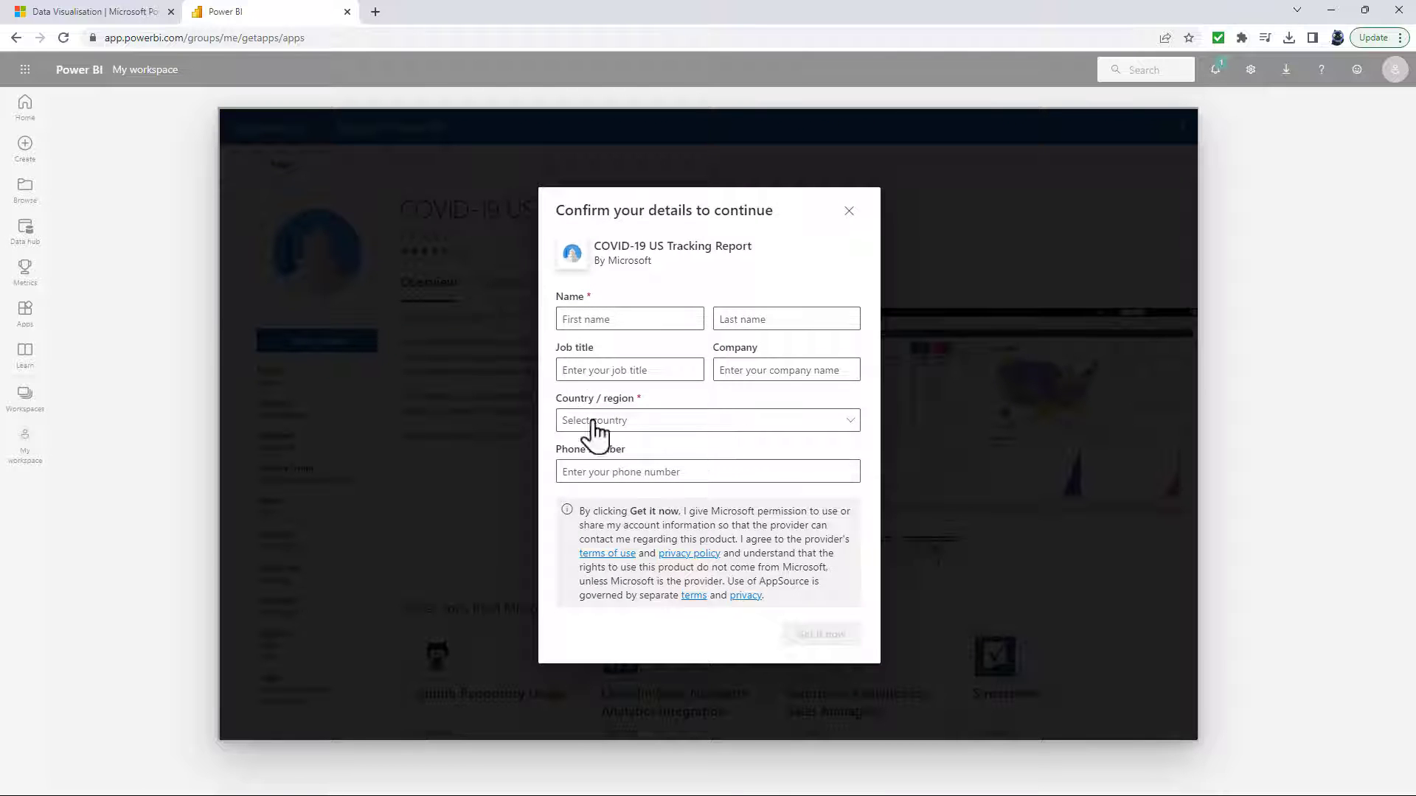
Submit the contact details form and confirm installing the COVID-19 US Tracking Report app.
left_click(812, 638)
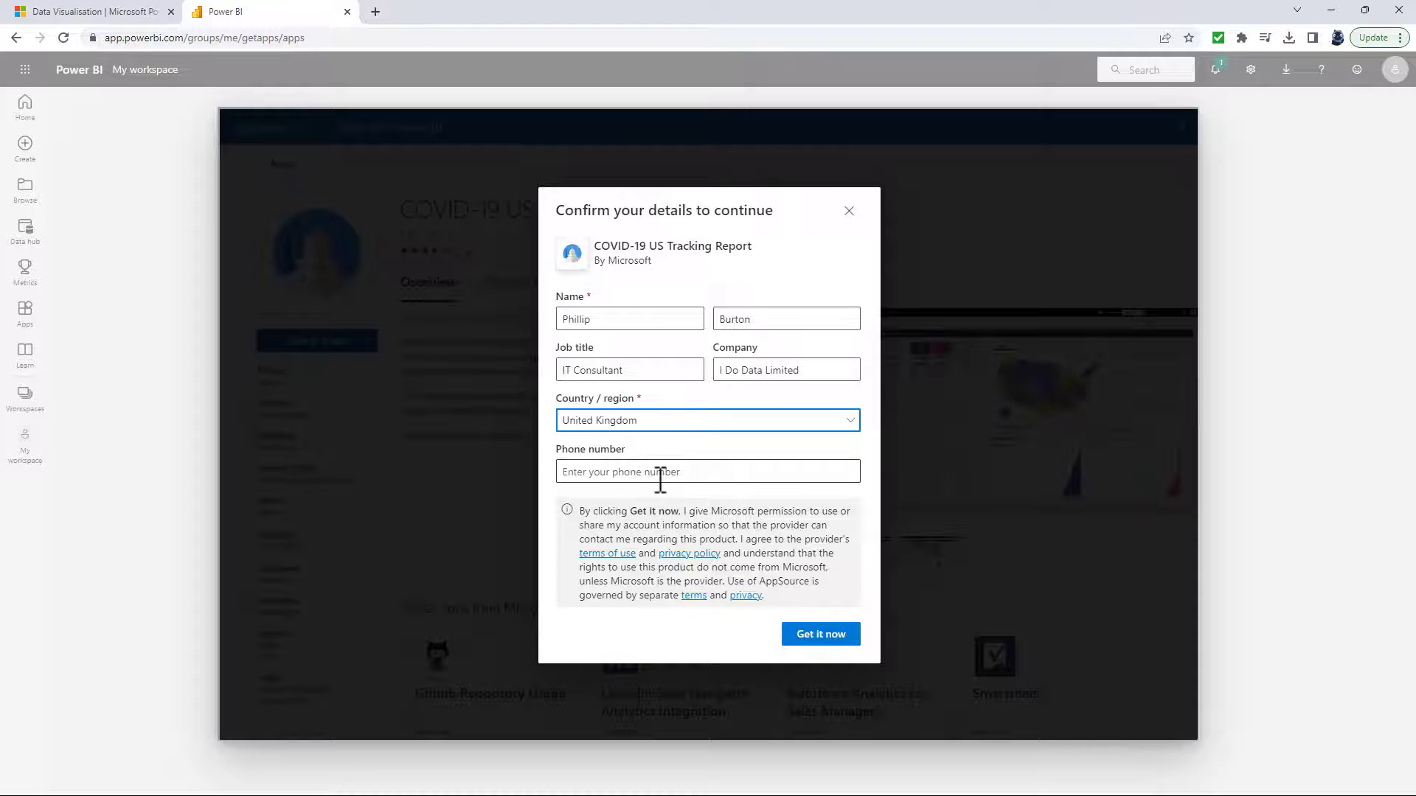
left_click(824, 640)
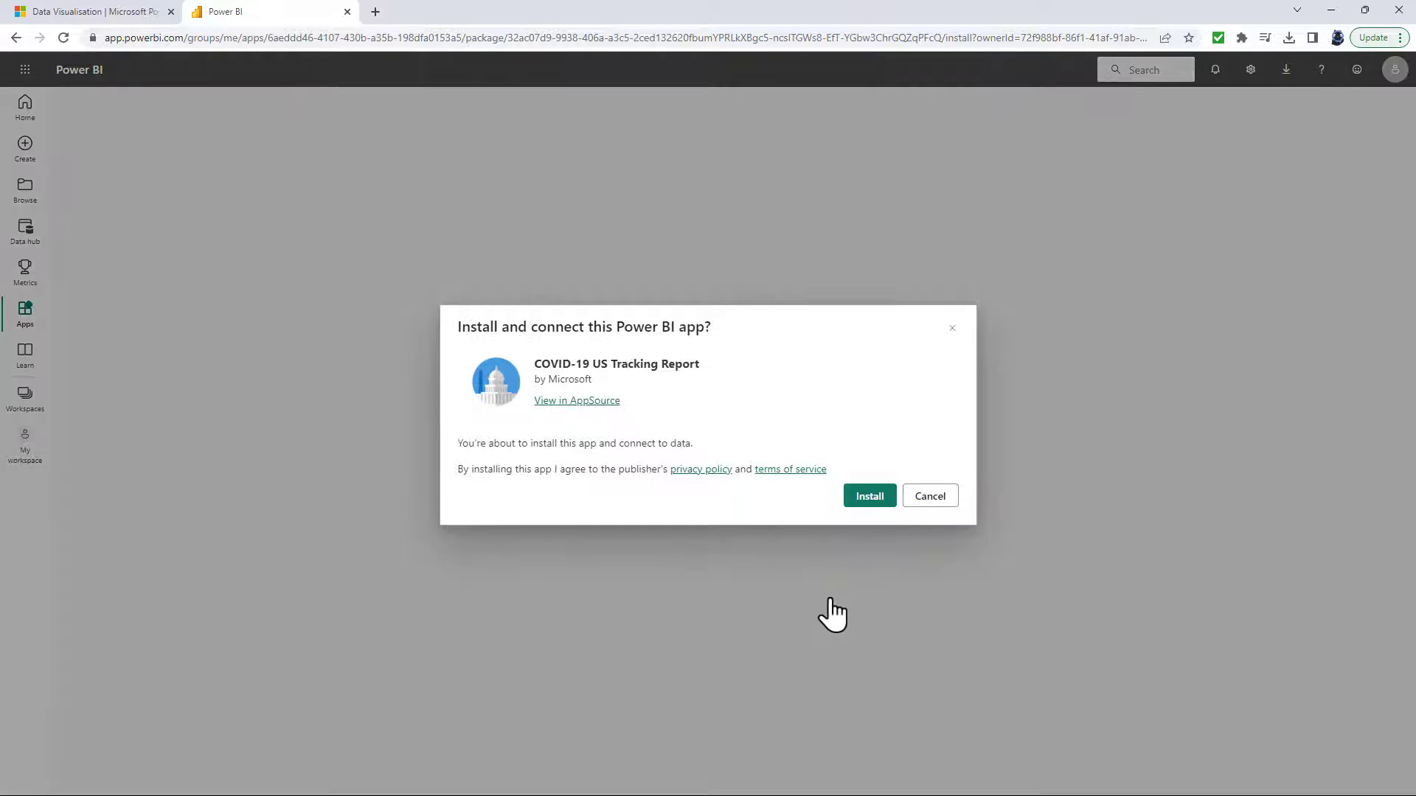
left_click(871, 497)
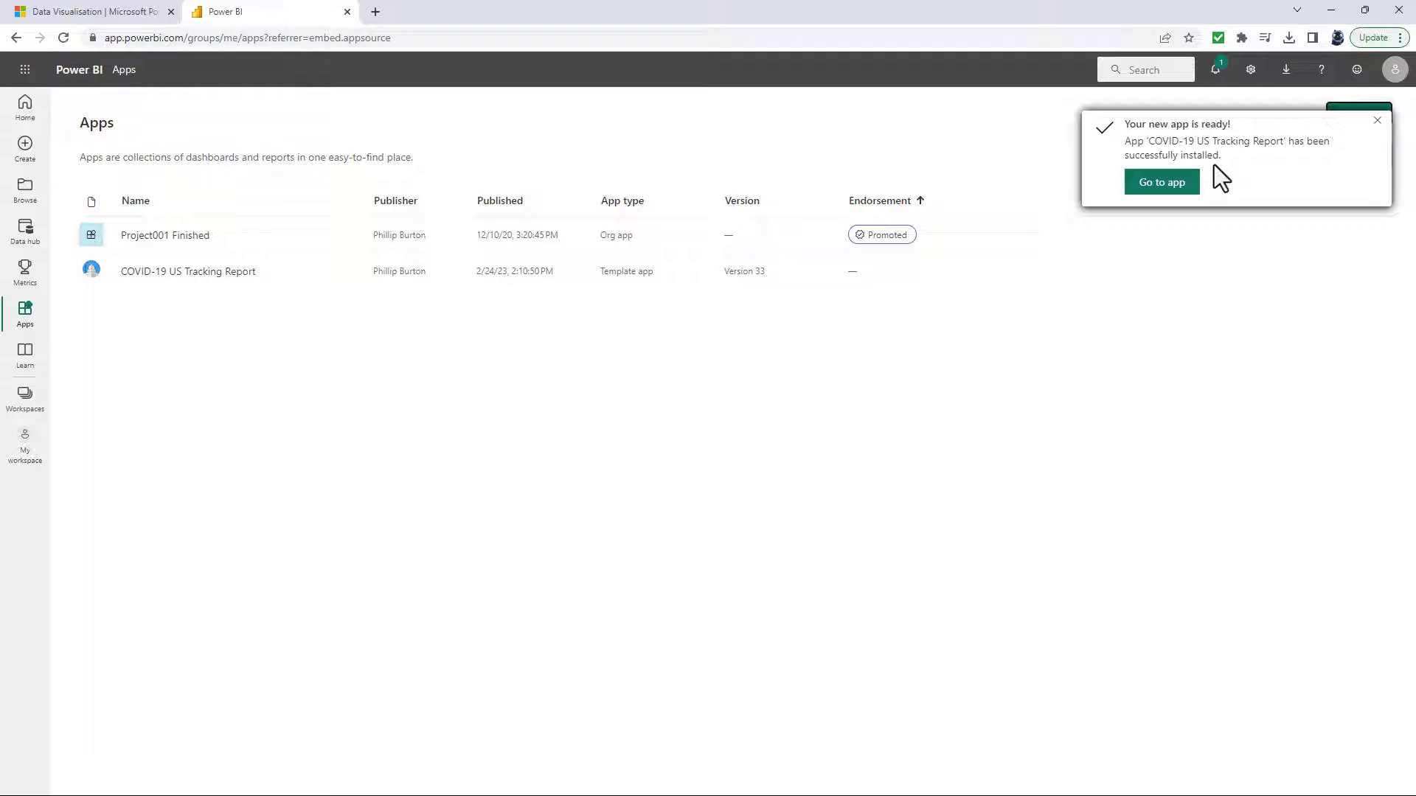
left_click(1178, 185)
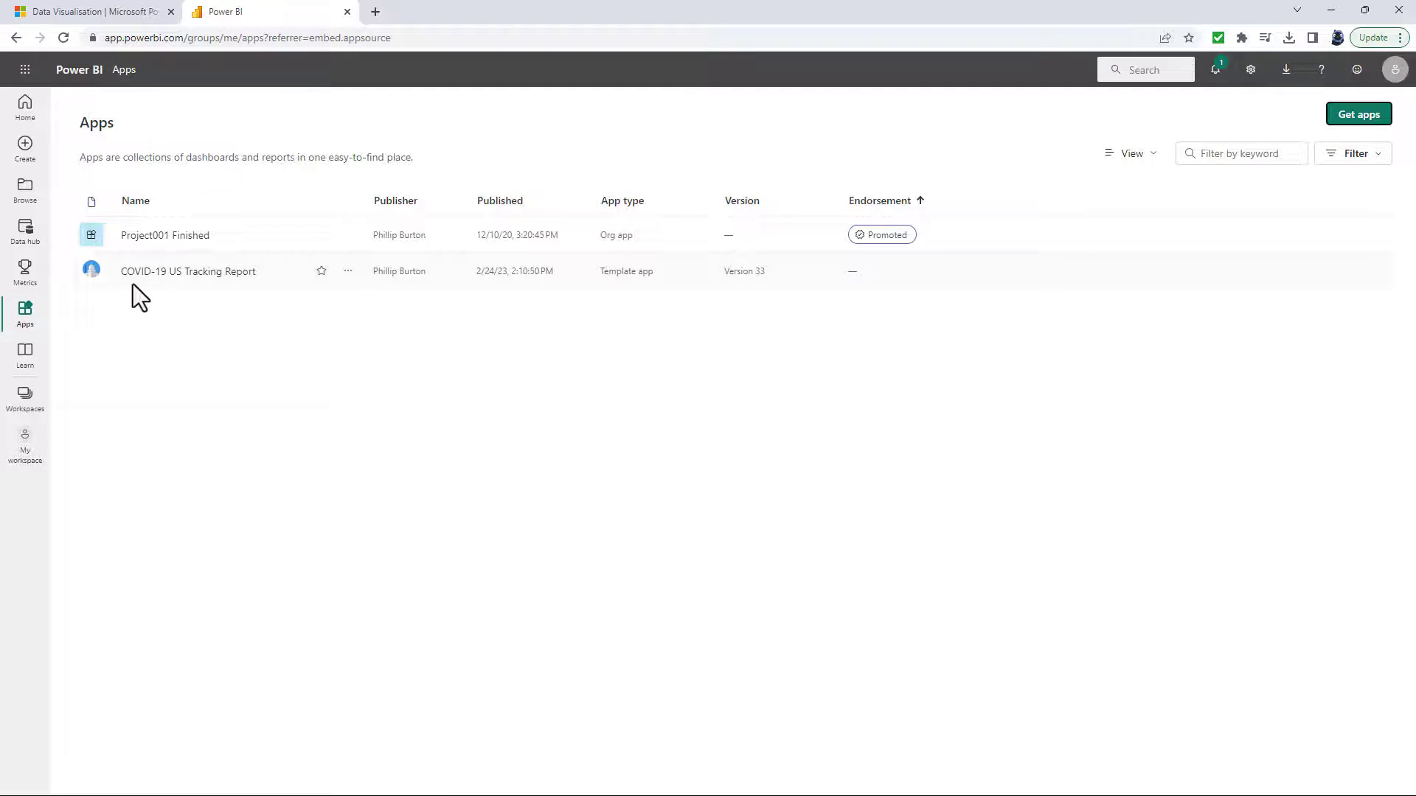
left_click(151, 280)
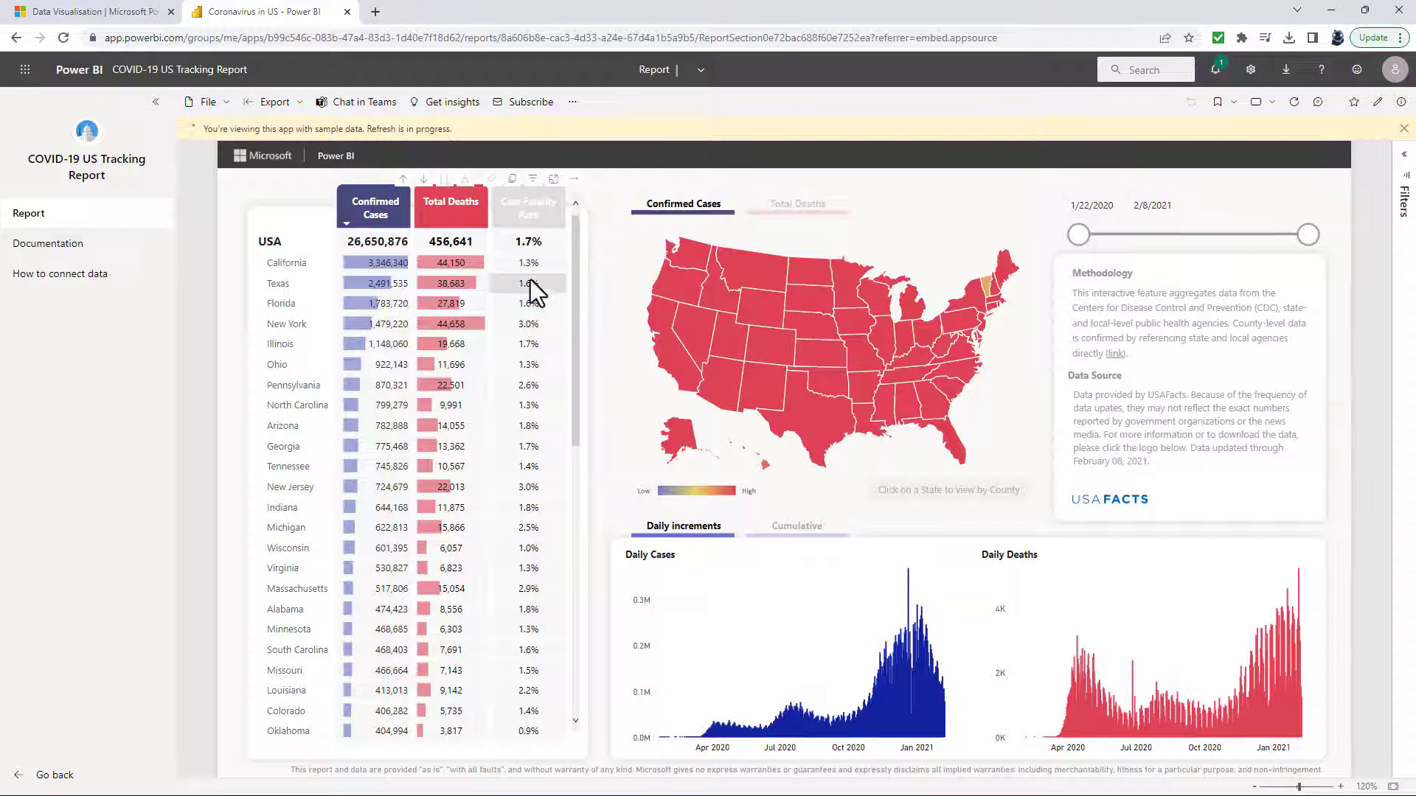
left_click(662, 331)
left_click(796, 404)
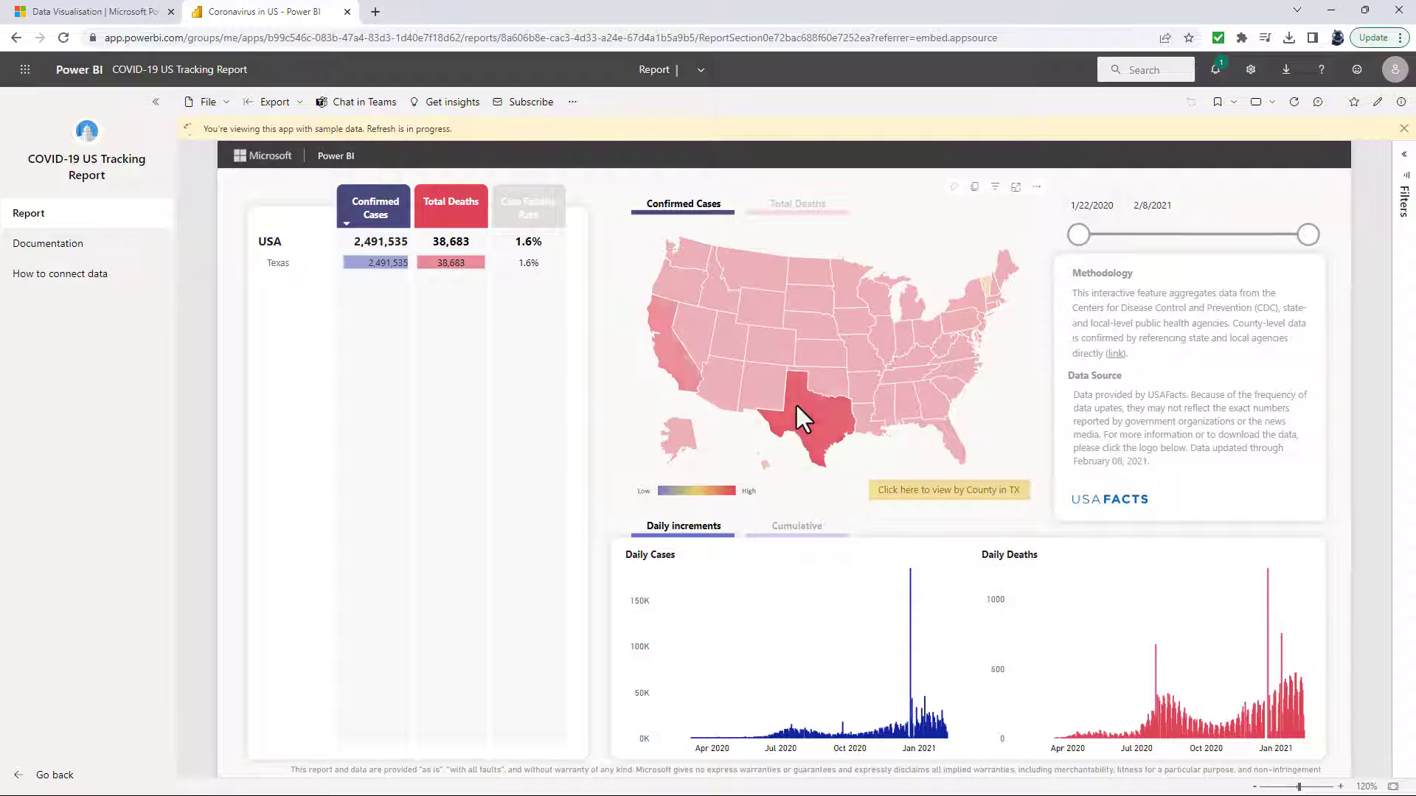
left_click(839, 384)
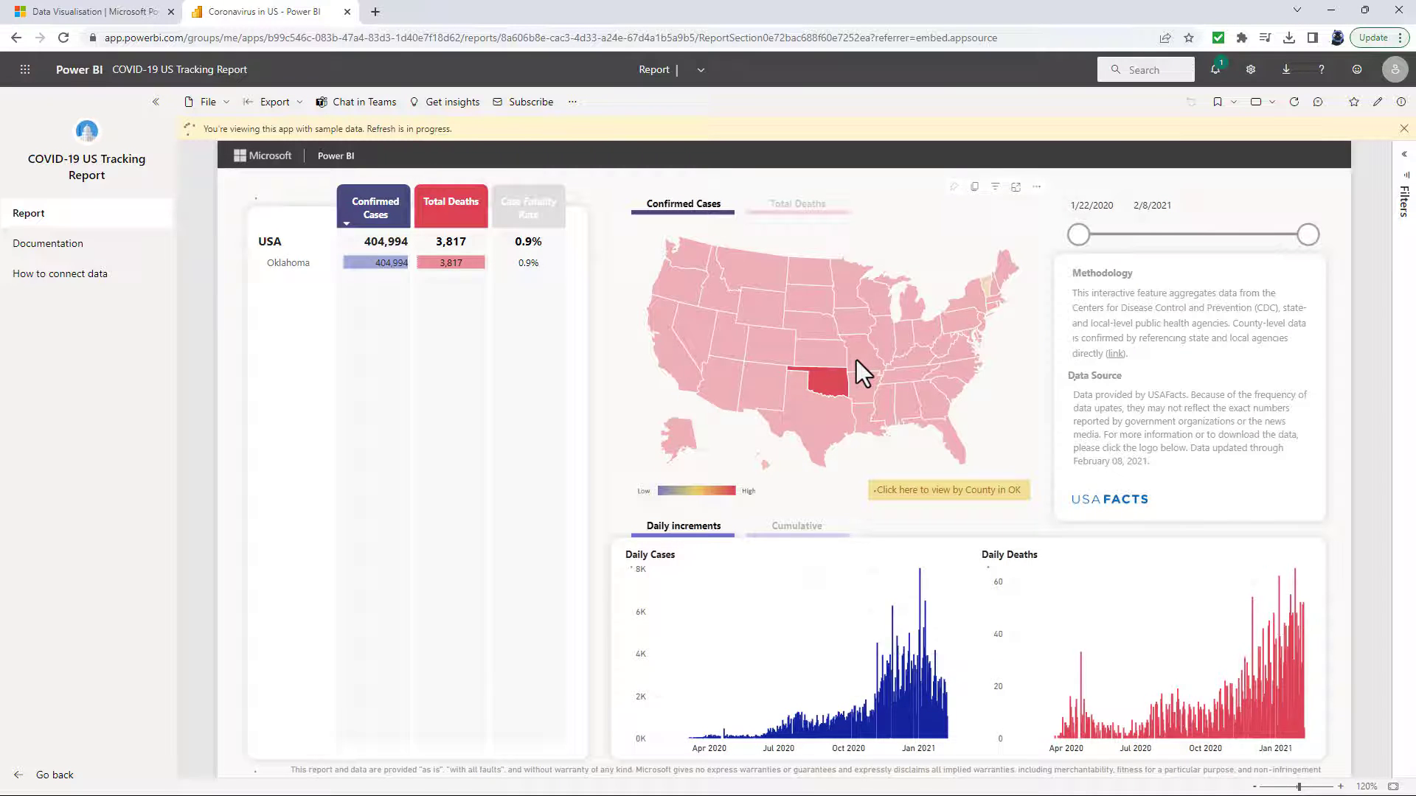
left_click(856, 360)
left_click(866, 249)
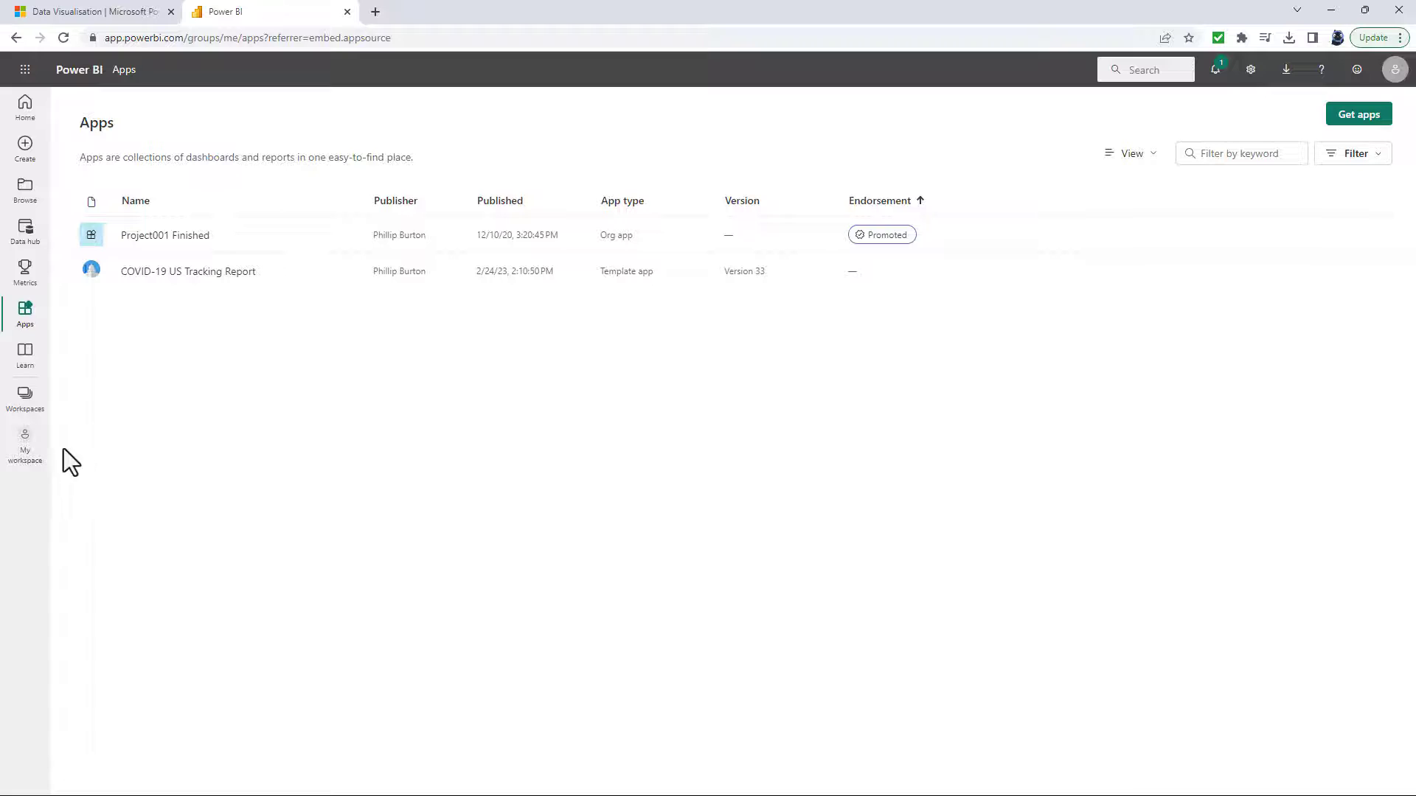
Open dataset A's details from the Project001 workspace's dataset list.
left_click(25, 404)
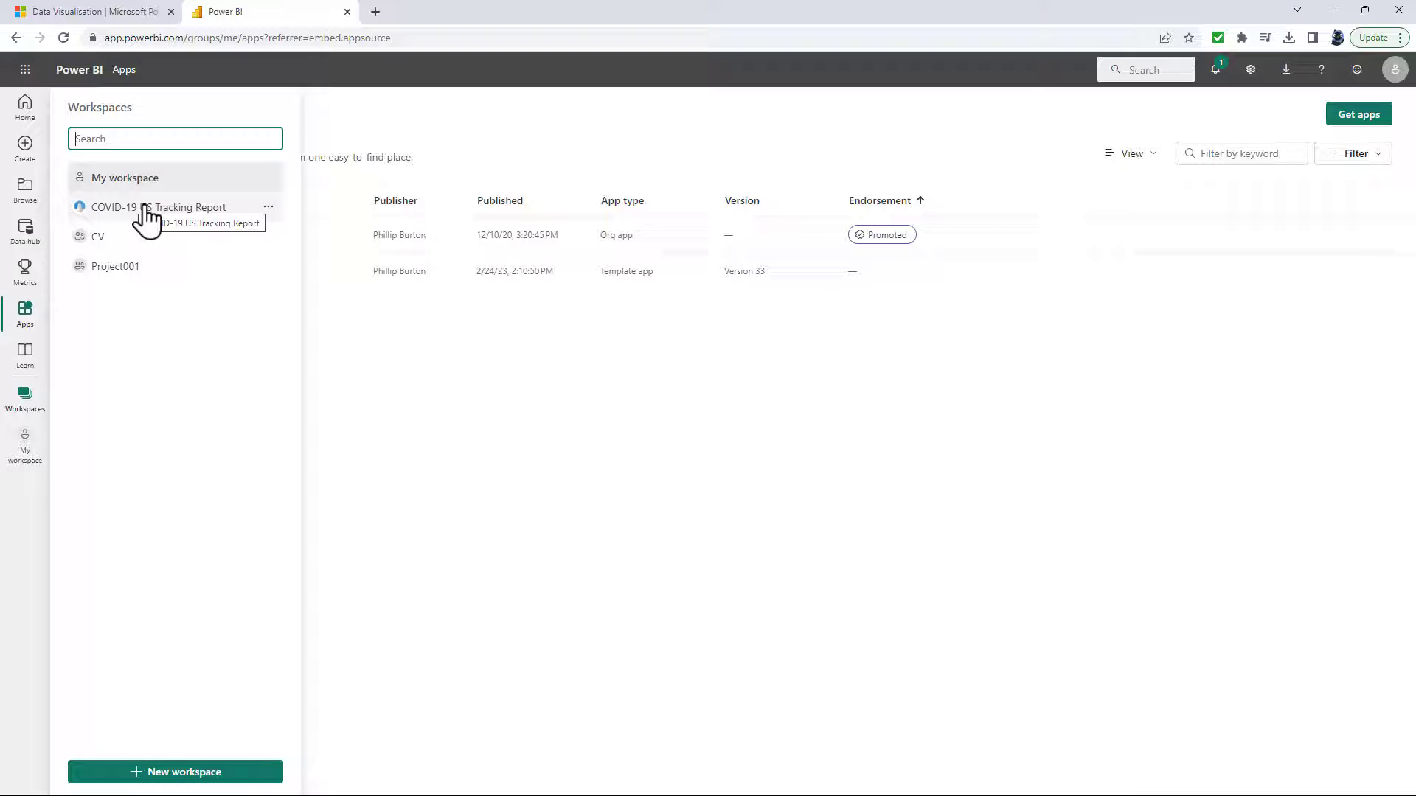
left_click(134, 267)
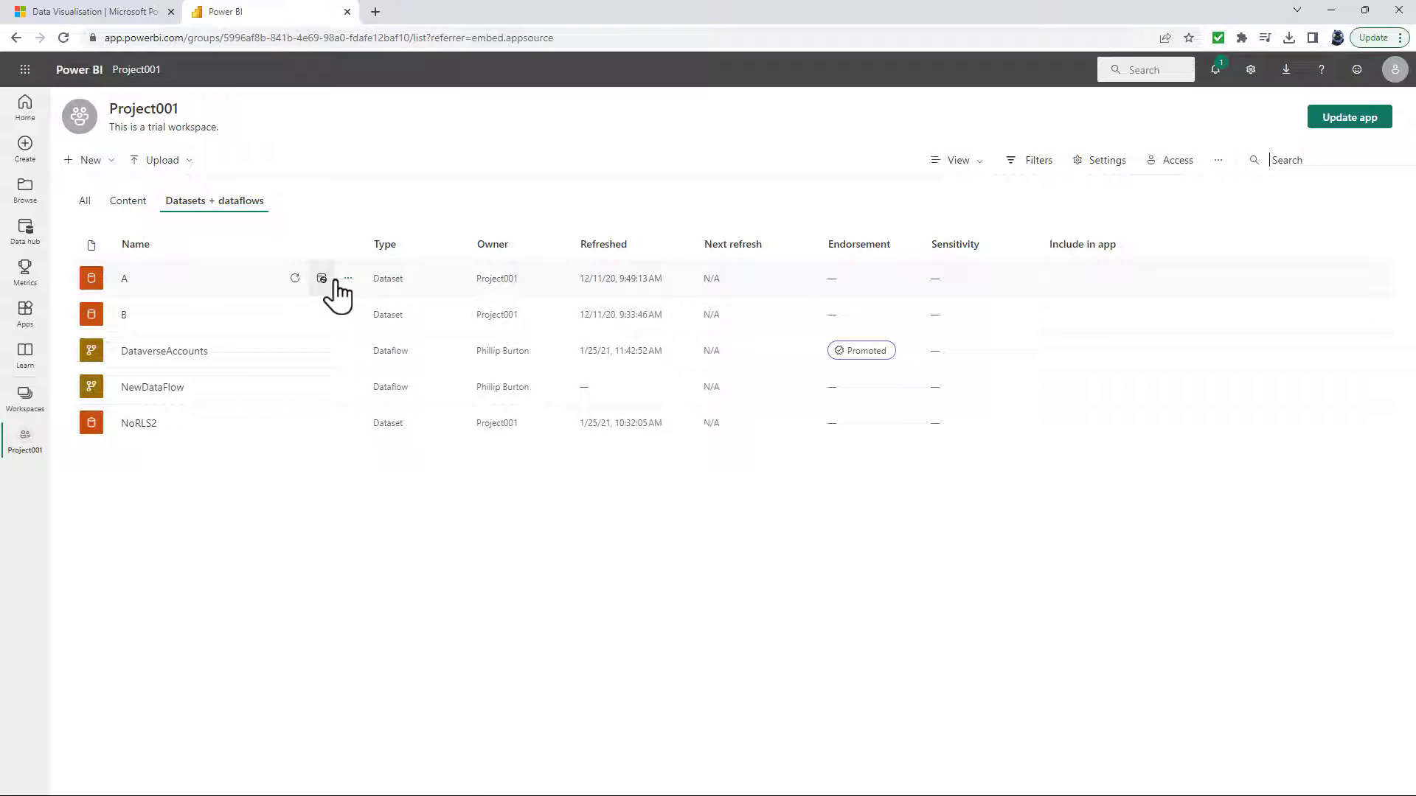
left_click(131, 284)
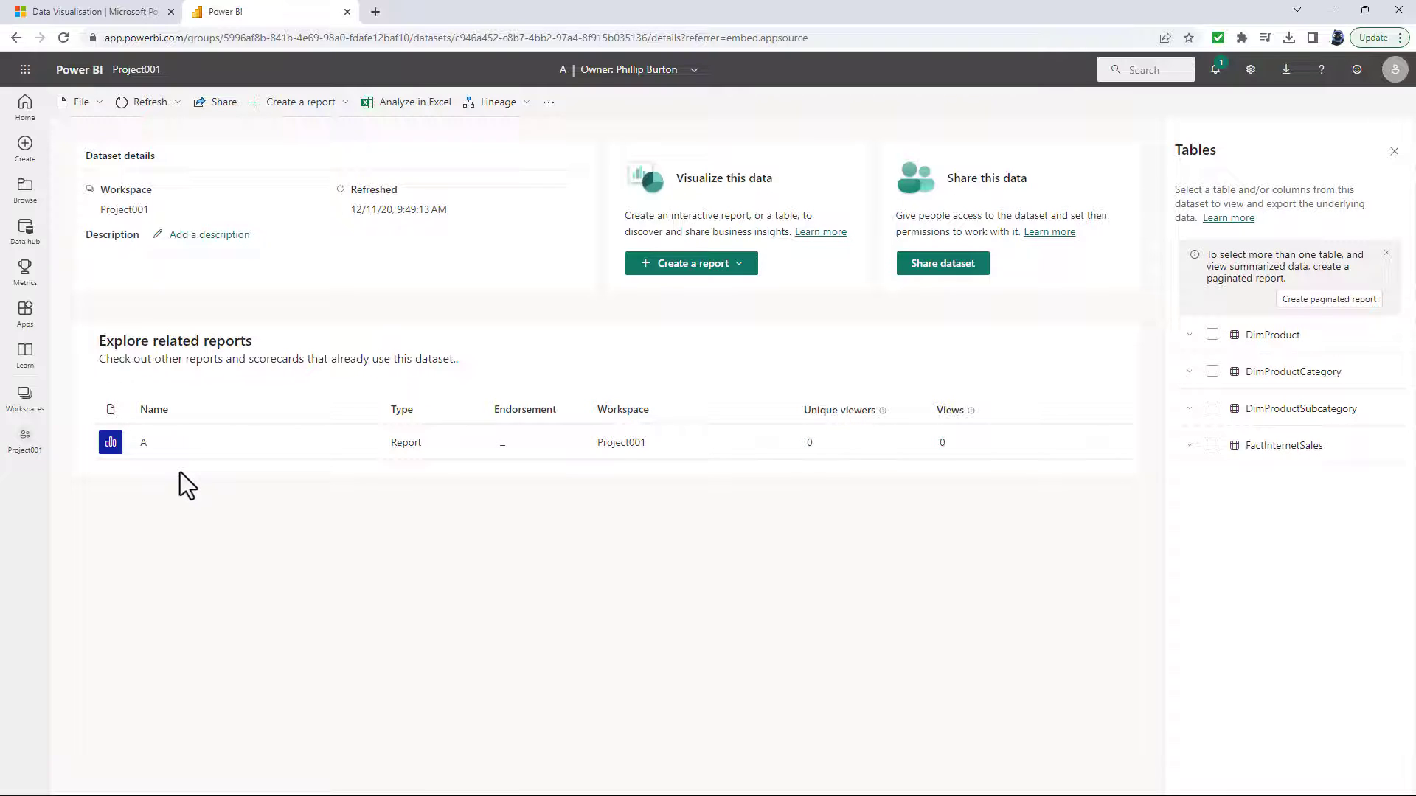
Begin sharing dataset A with a user found by name, then cancel without sharing.
left_click(221, 103)
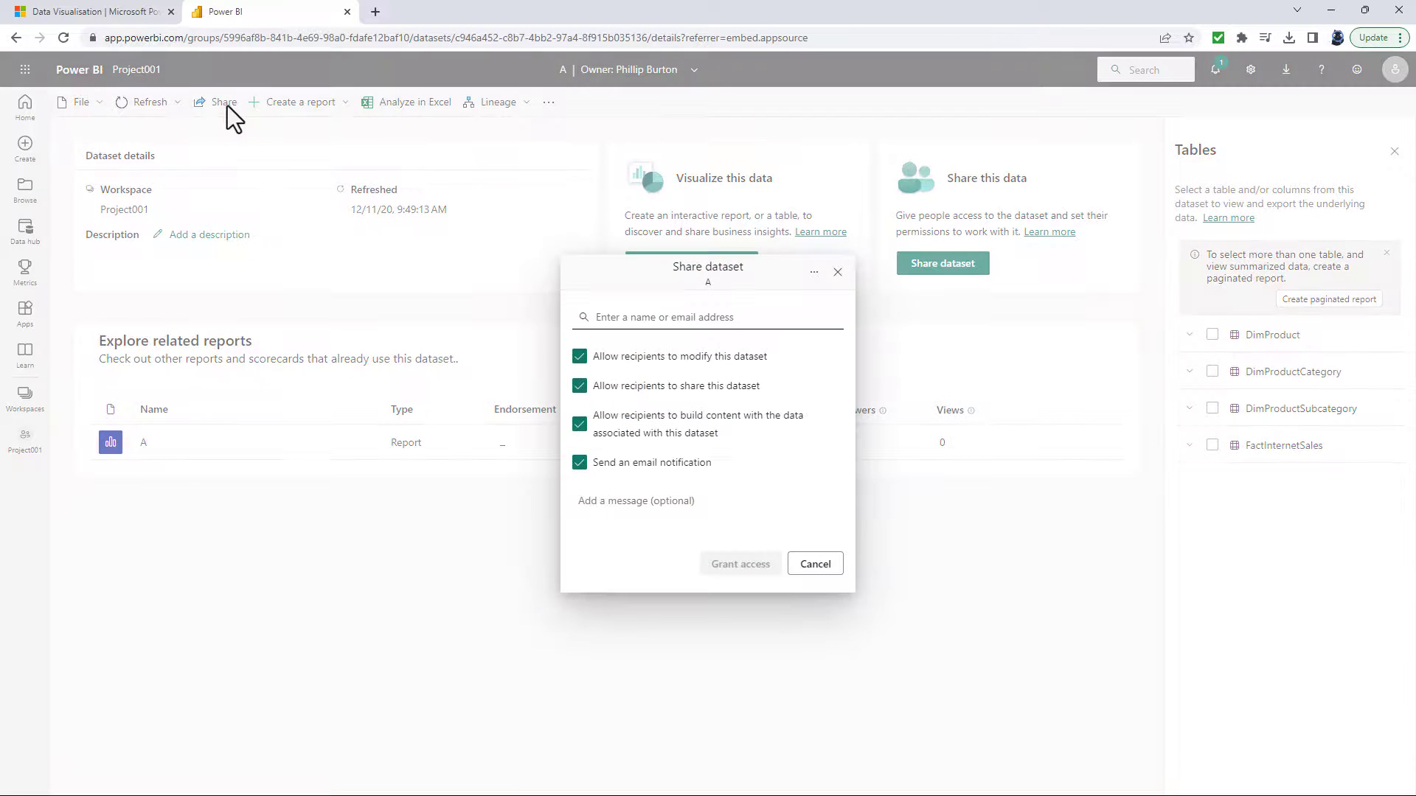
left_click(669, 318)
type("jane")
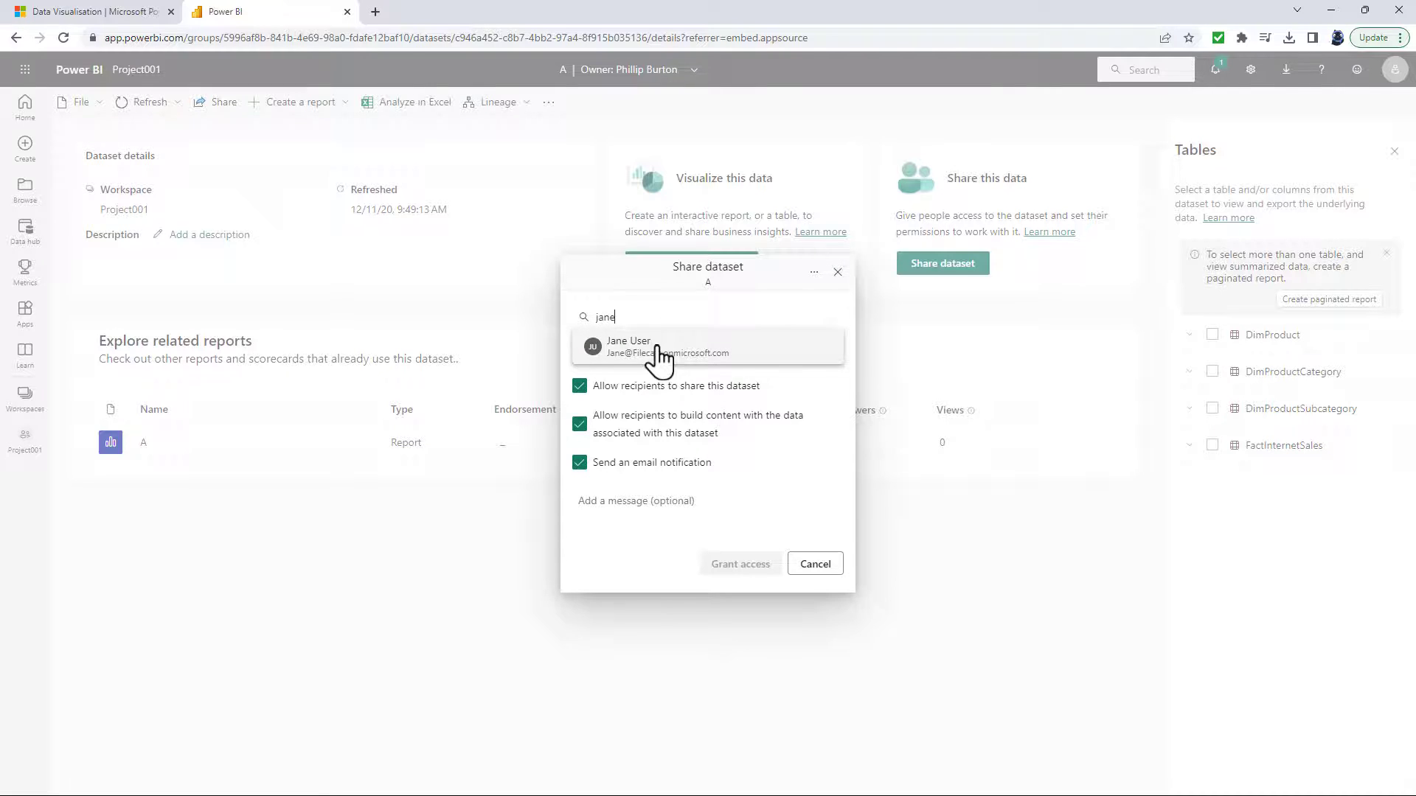
left_click(655, 346)
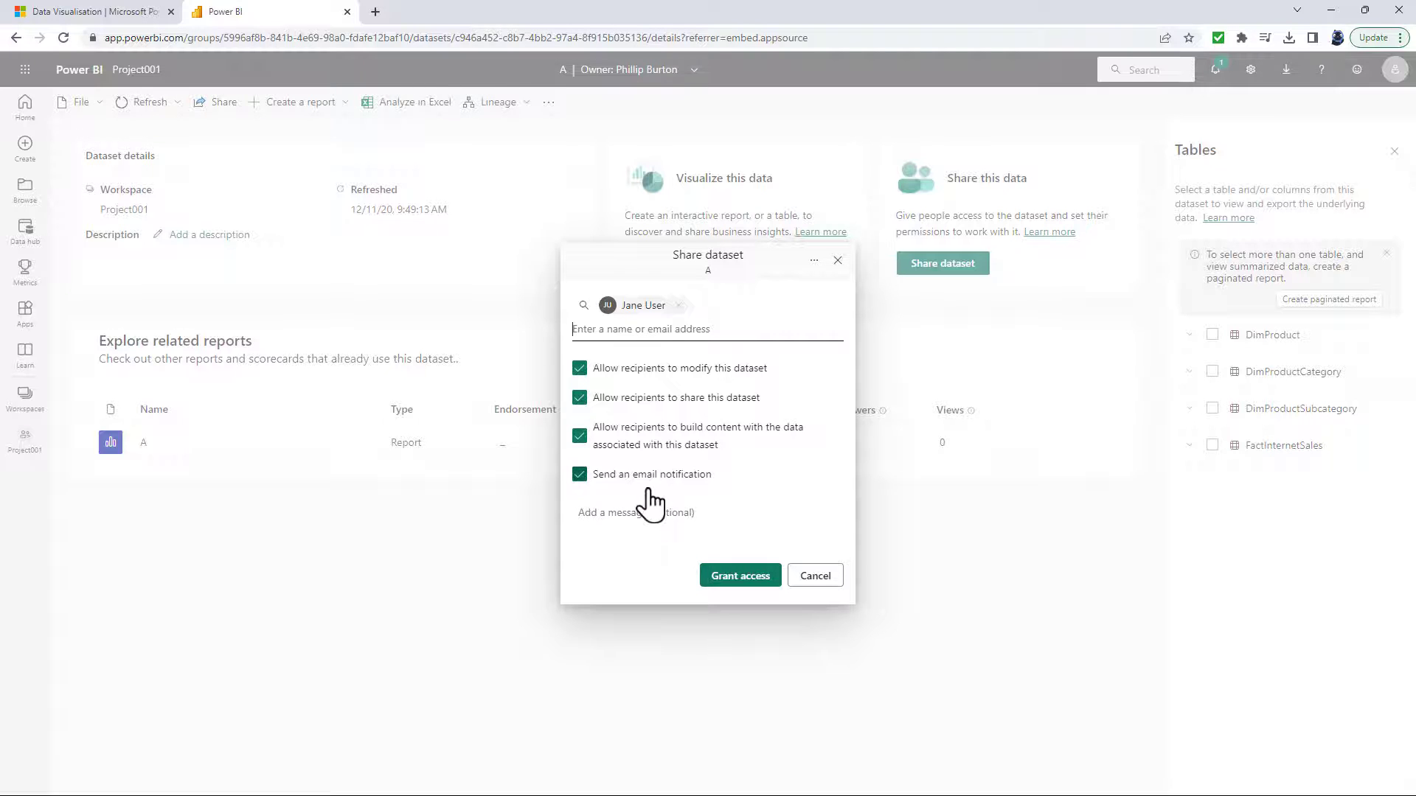
left_click(796, 570)
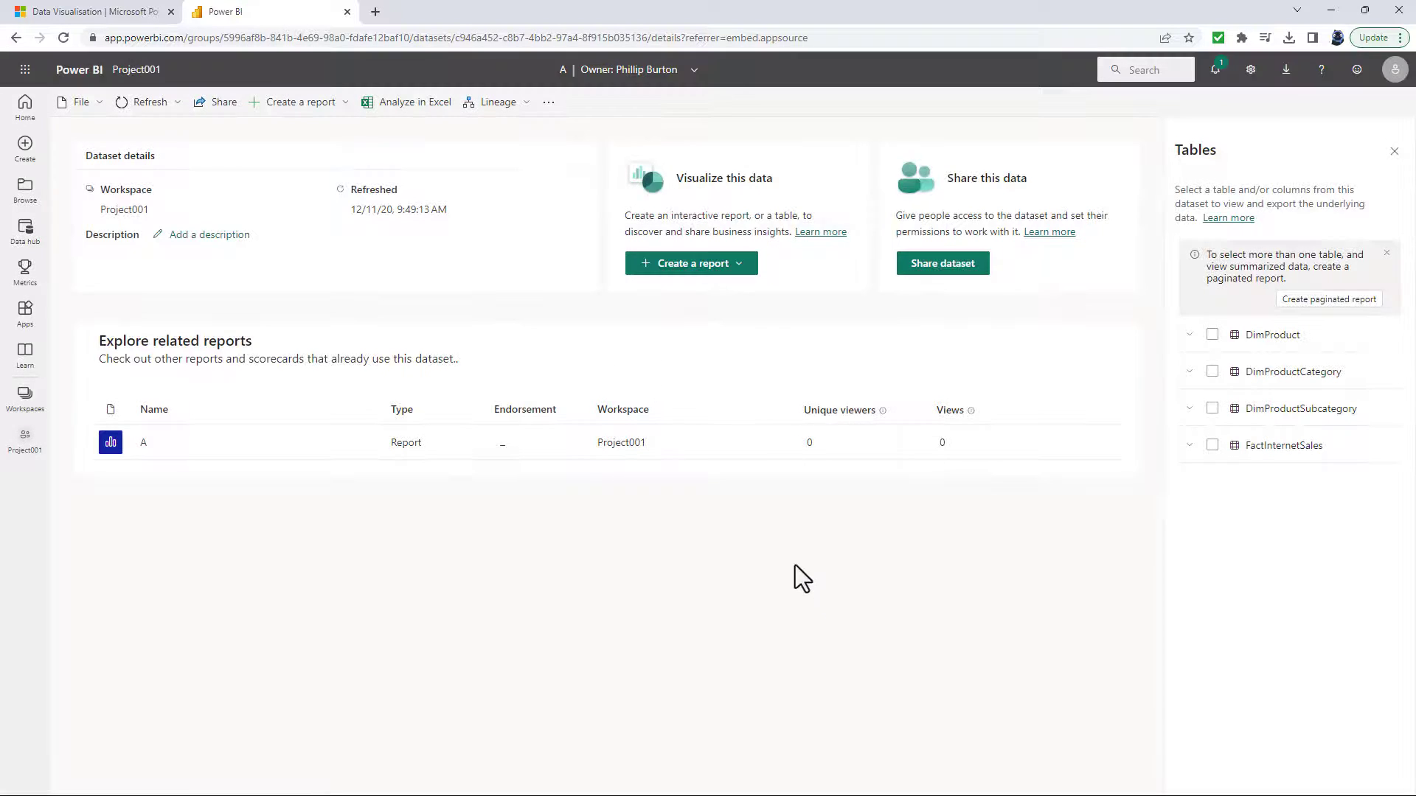
In the Data hub, filter to My data, then Endorsed in your org, then My data again.
left_click(30, 247)
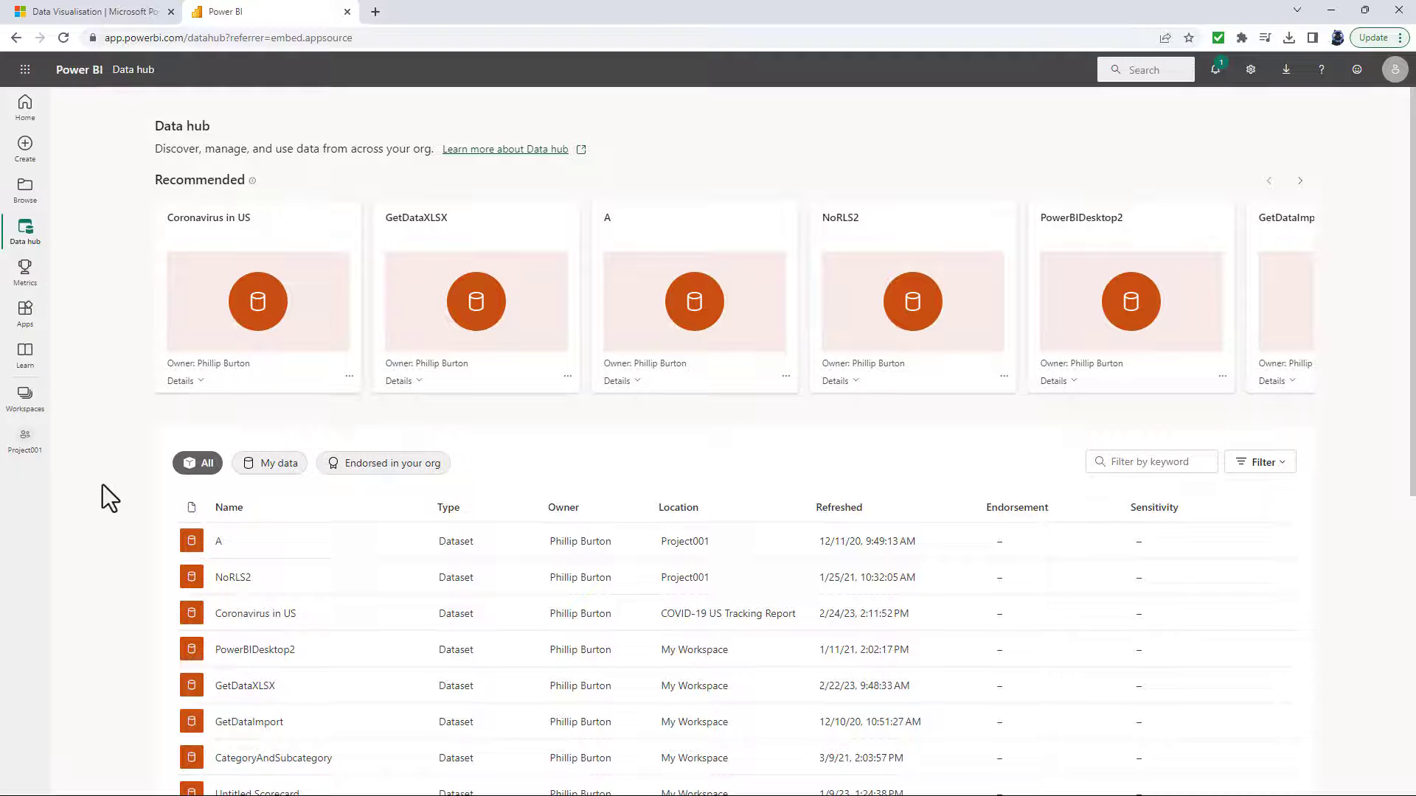
scroll(108, 495, "down", 5)
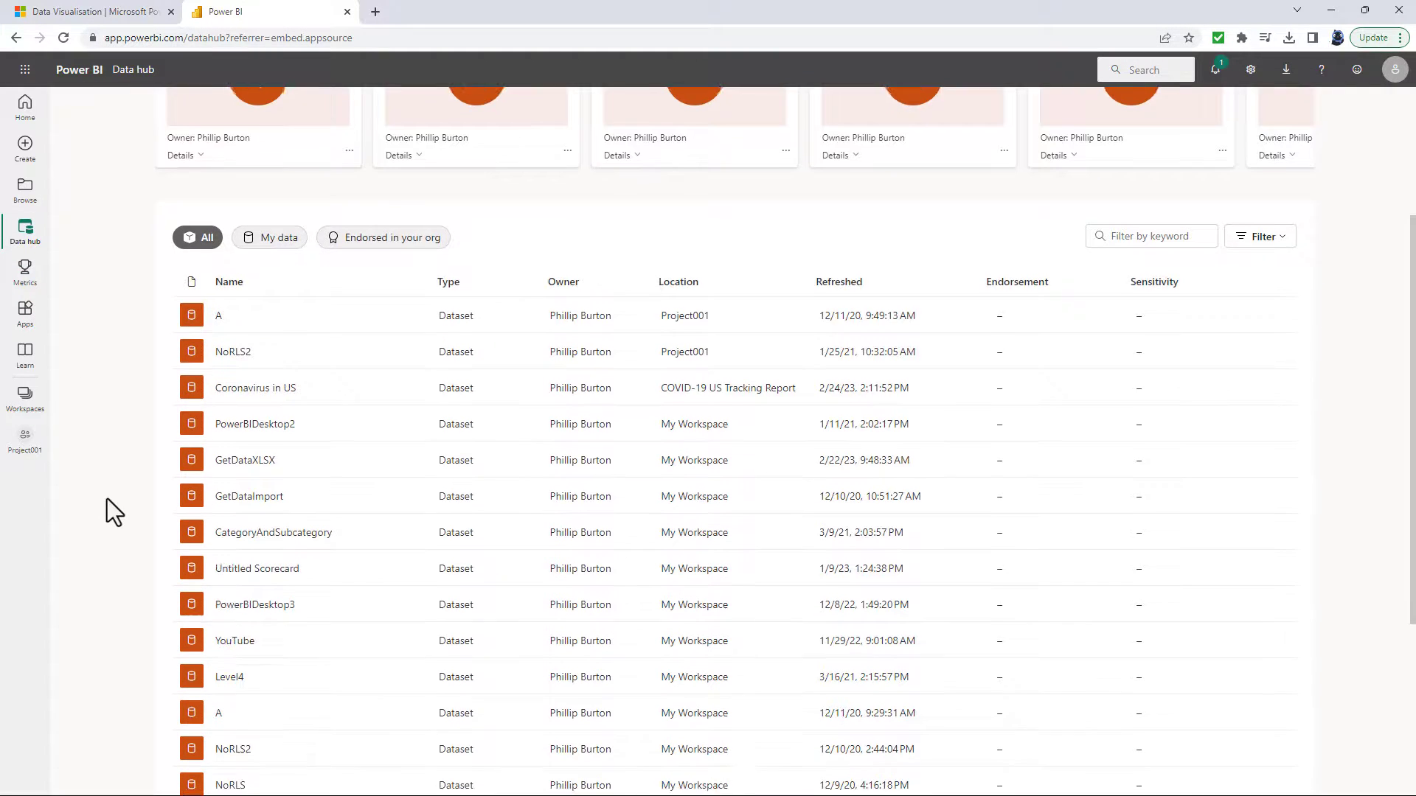
scroll(114, 512, "up", 3)
scroll(119, 511, "up", 2)
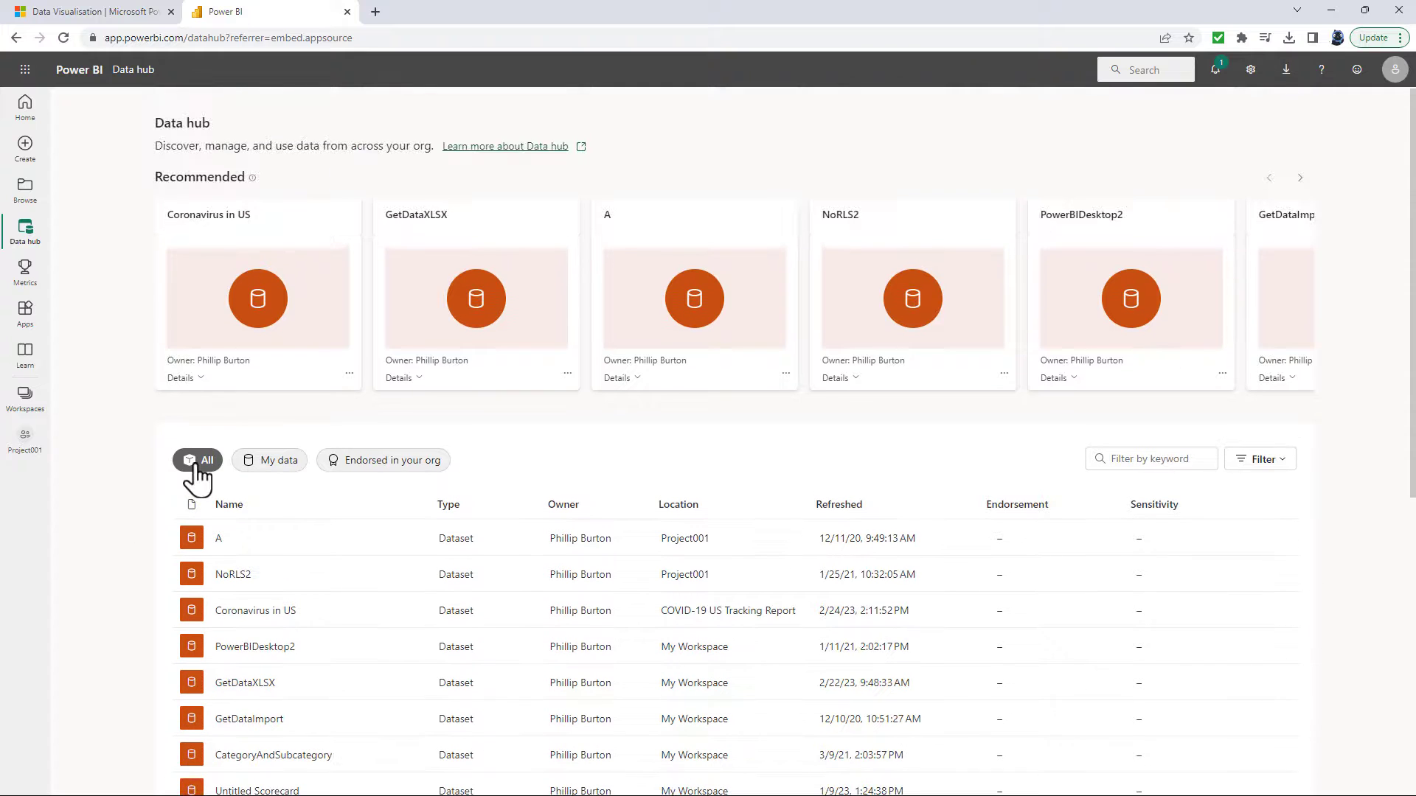
left_click(254, 461)
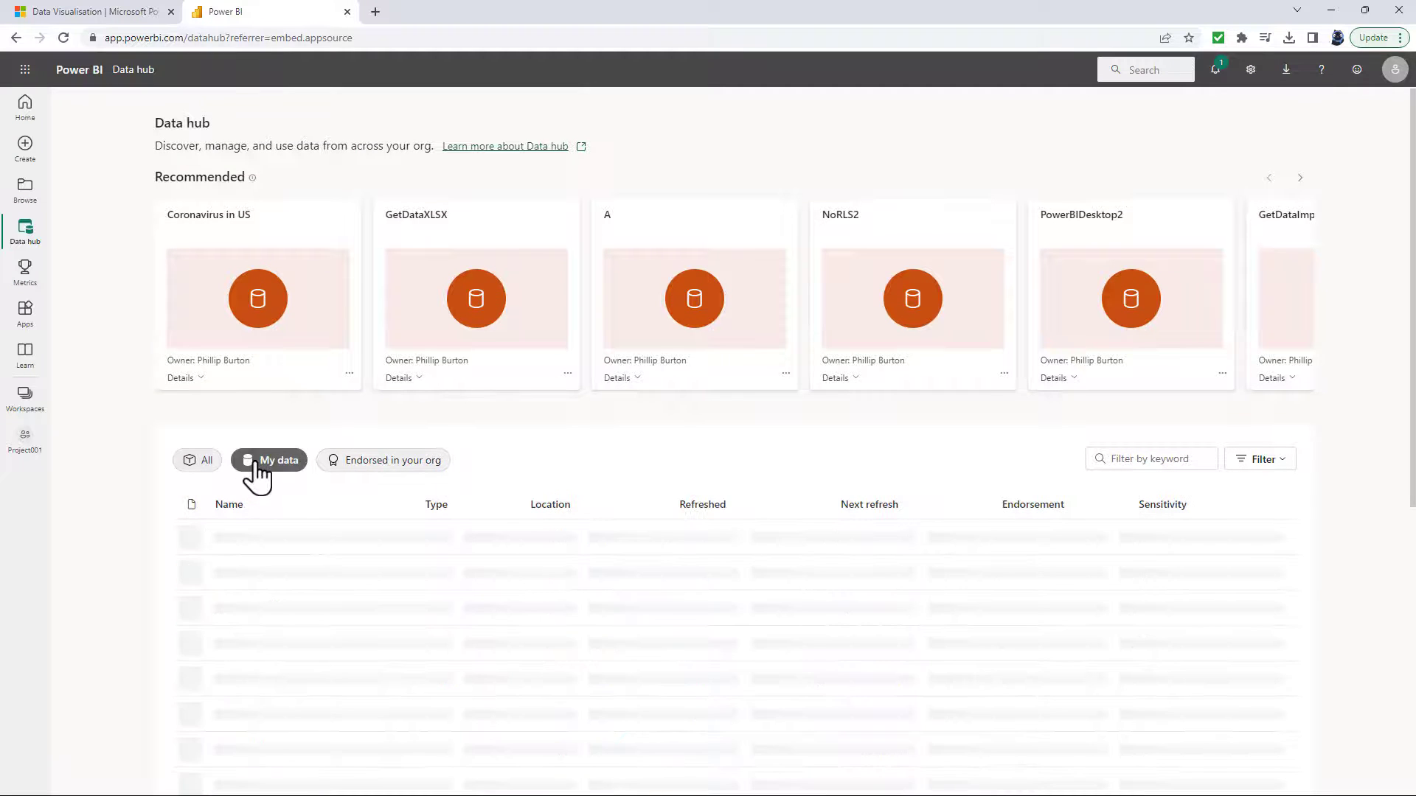
left_click(335, 462)
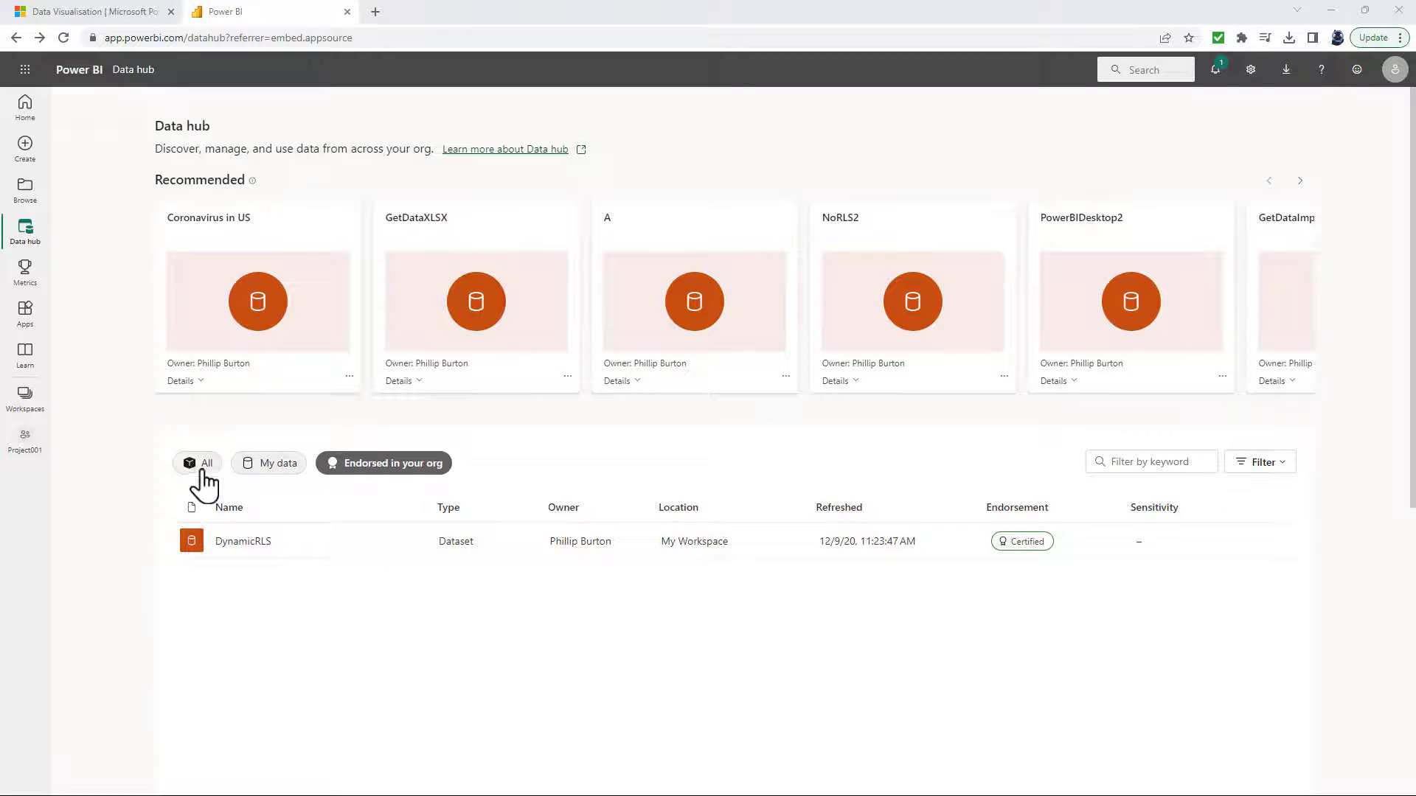
left_click(263, 469)
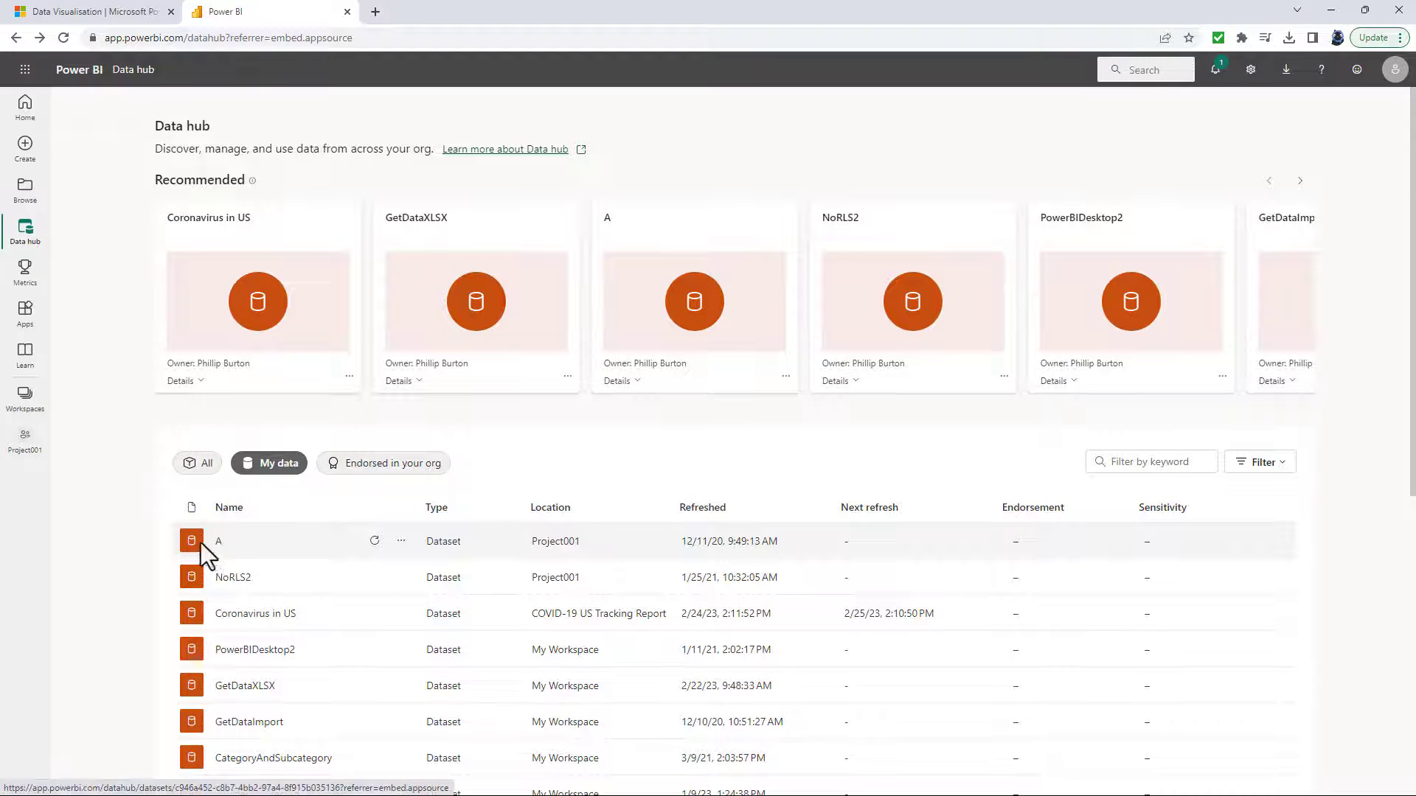
Set dataset A's endorsement to Promoted with Make discoverable on, and apply it.
left_click(401, 543)
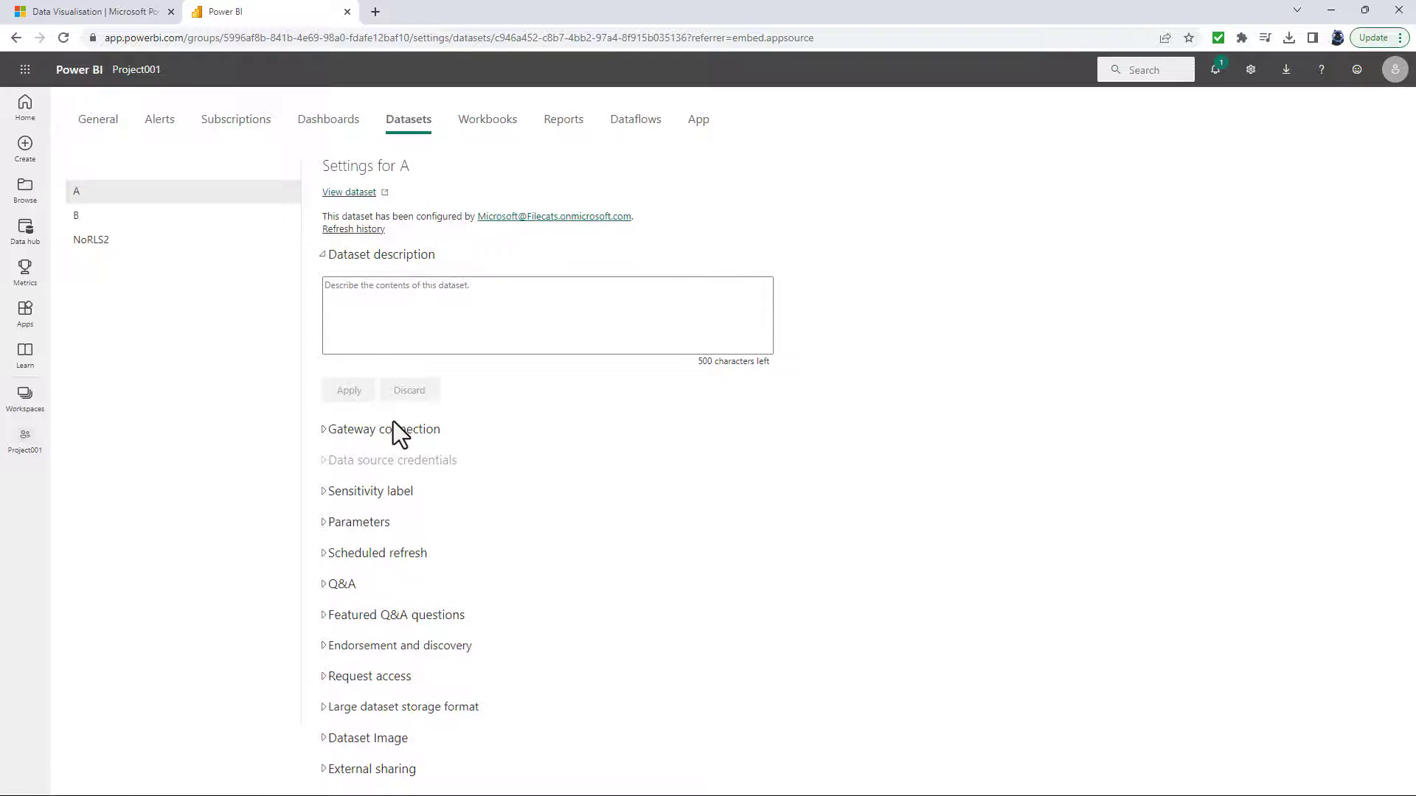
left_click(323, 649)
scroll(551, 600, "down", 3)
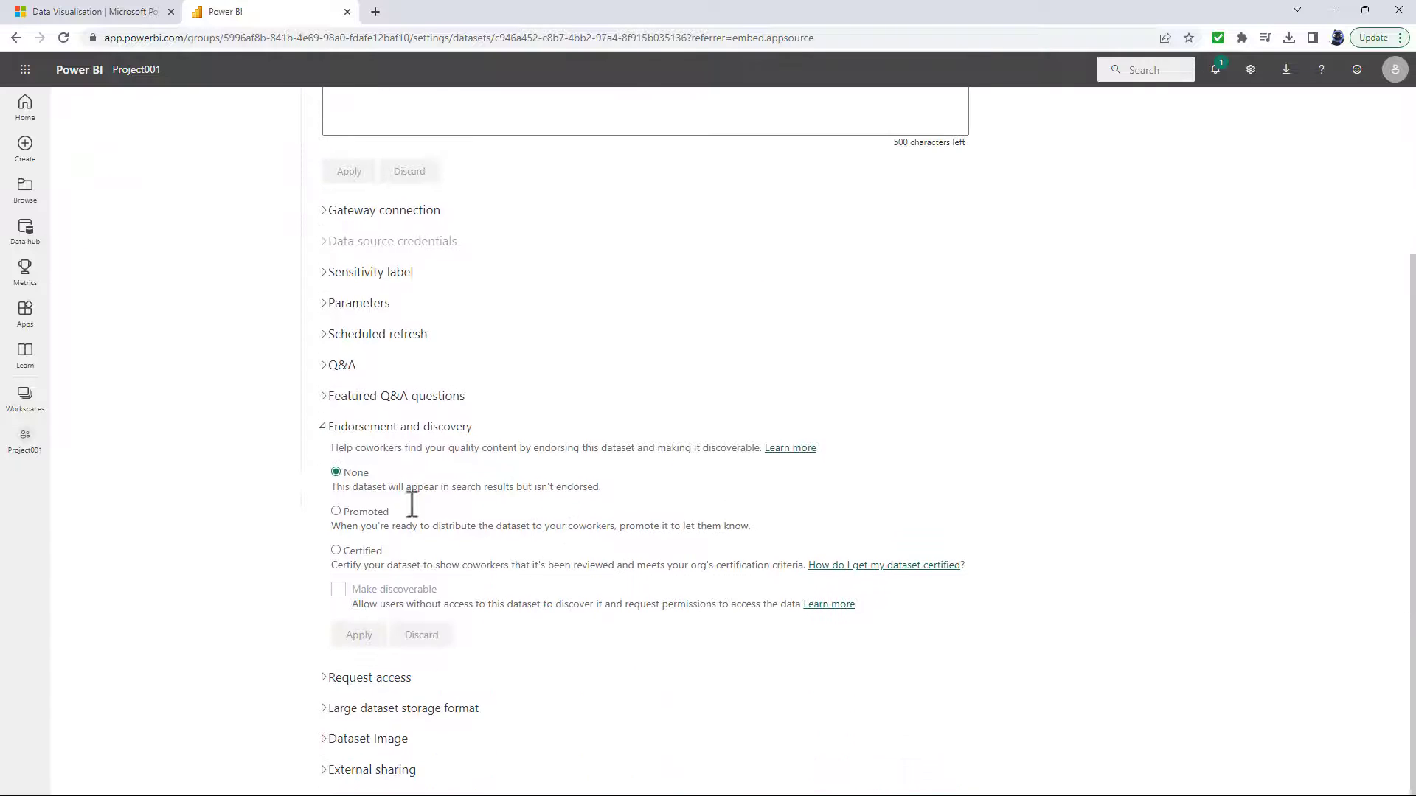
left_click_drag(338, 448, 755, 449)
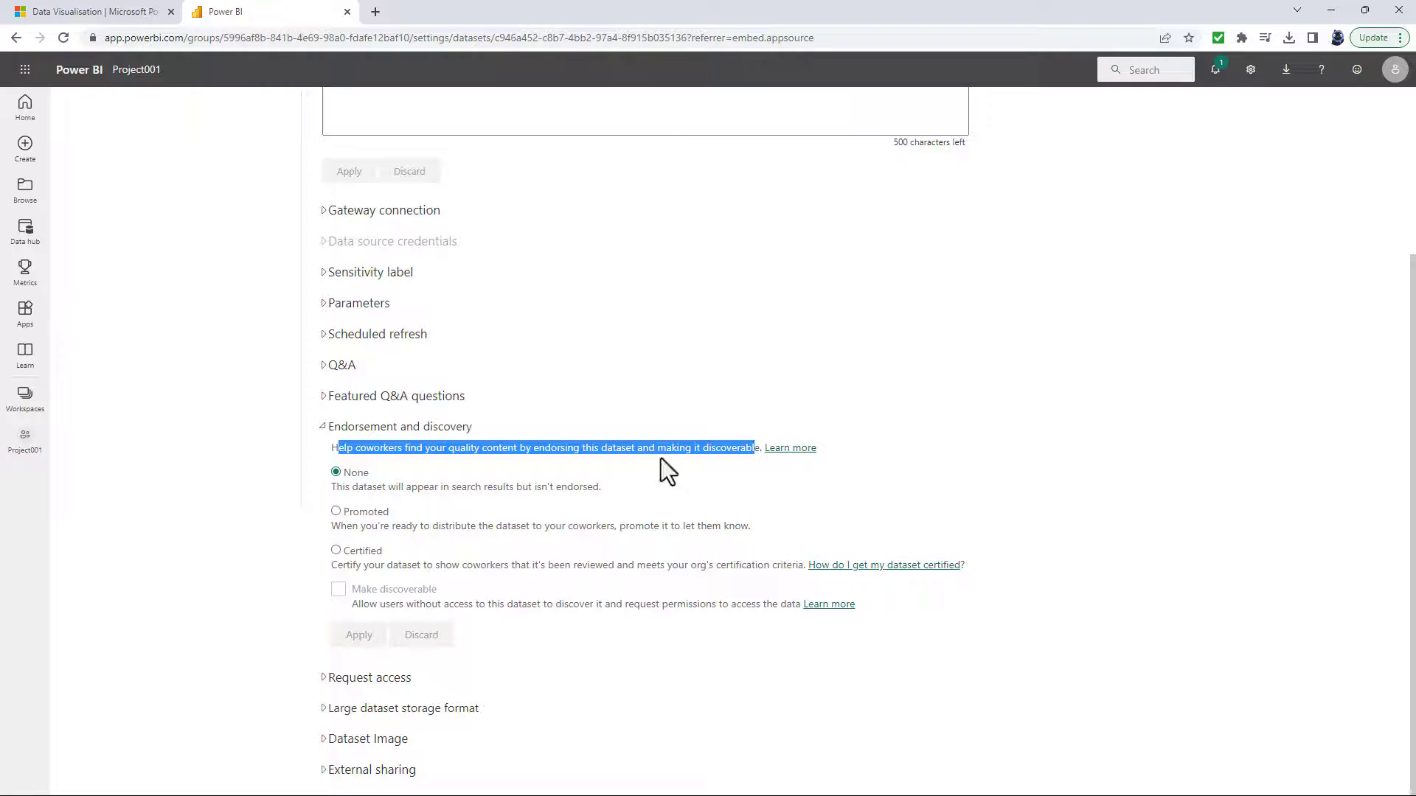
left_click(338, 511)
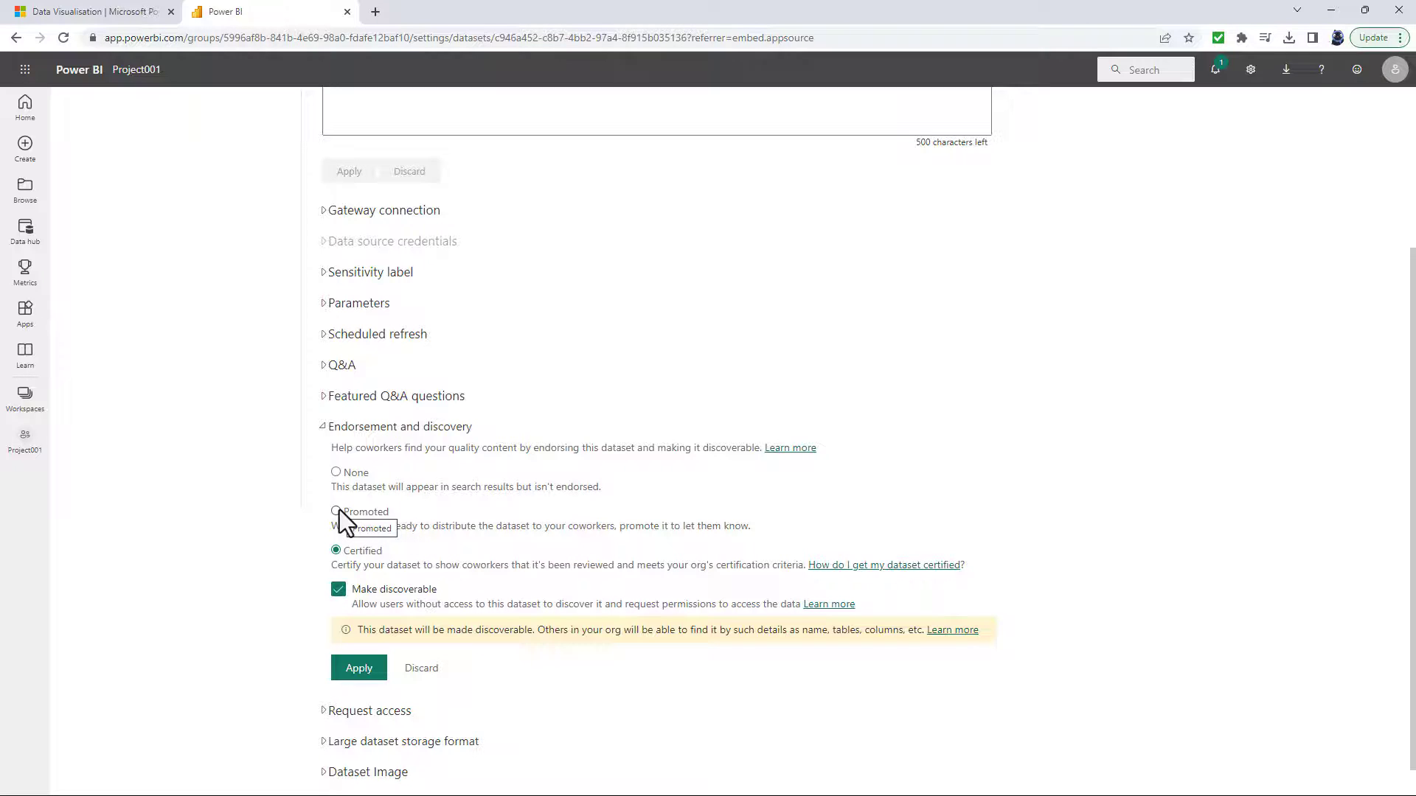
left_click(337, 511)
left_click_drag(368, 565, 466, 564)
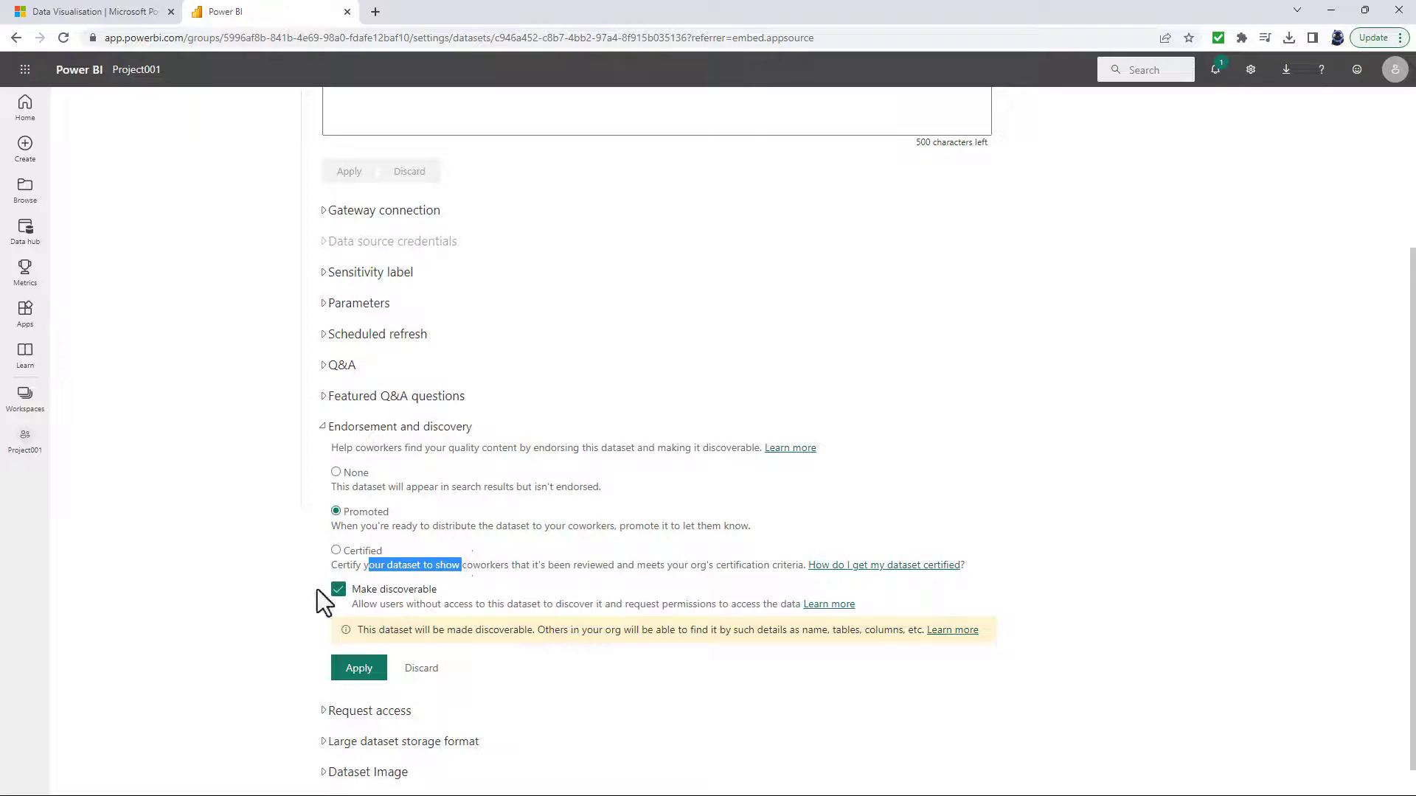
left_click(361, 672)
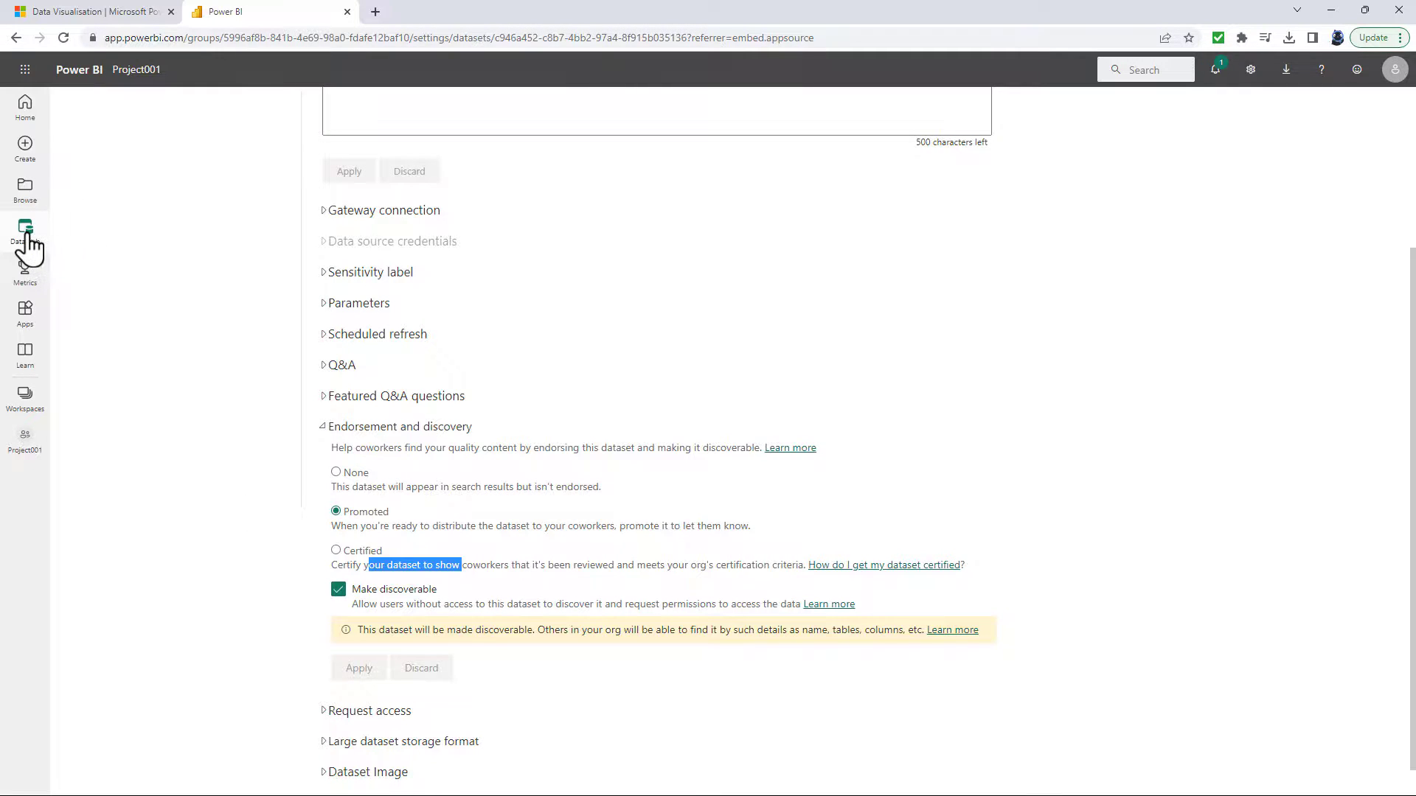
Filter the Data hub to Endorsed in your org and confirm dataset A shows Promoted.
left_click(25, 230)
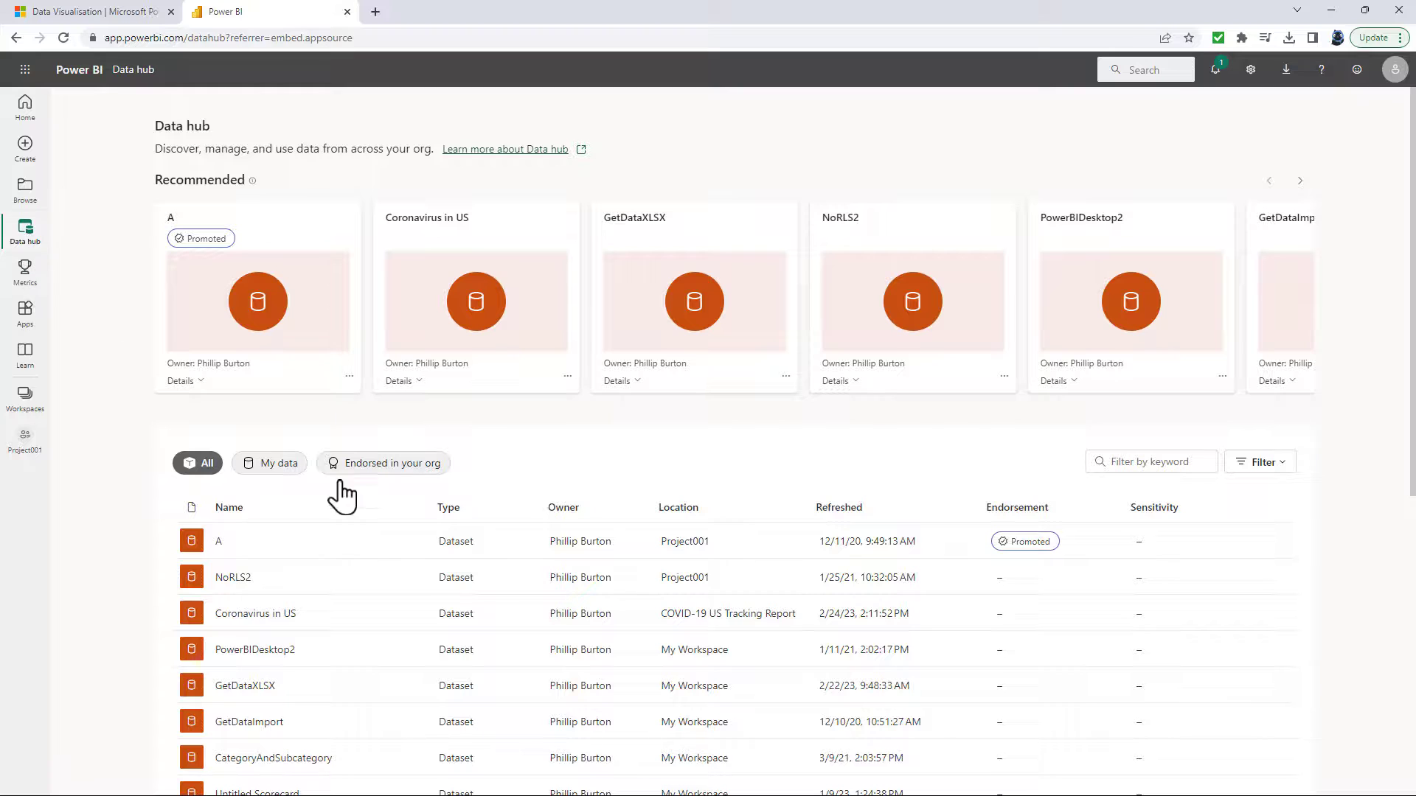
left_click(403, 472)
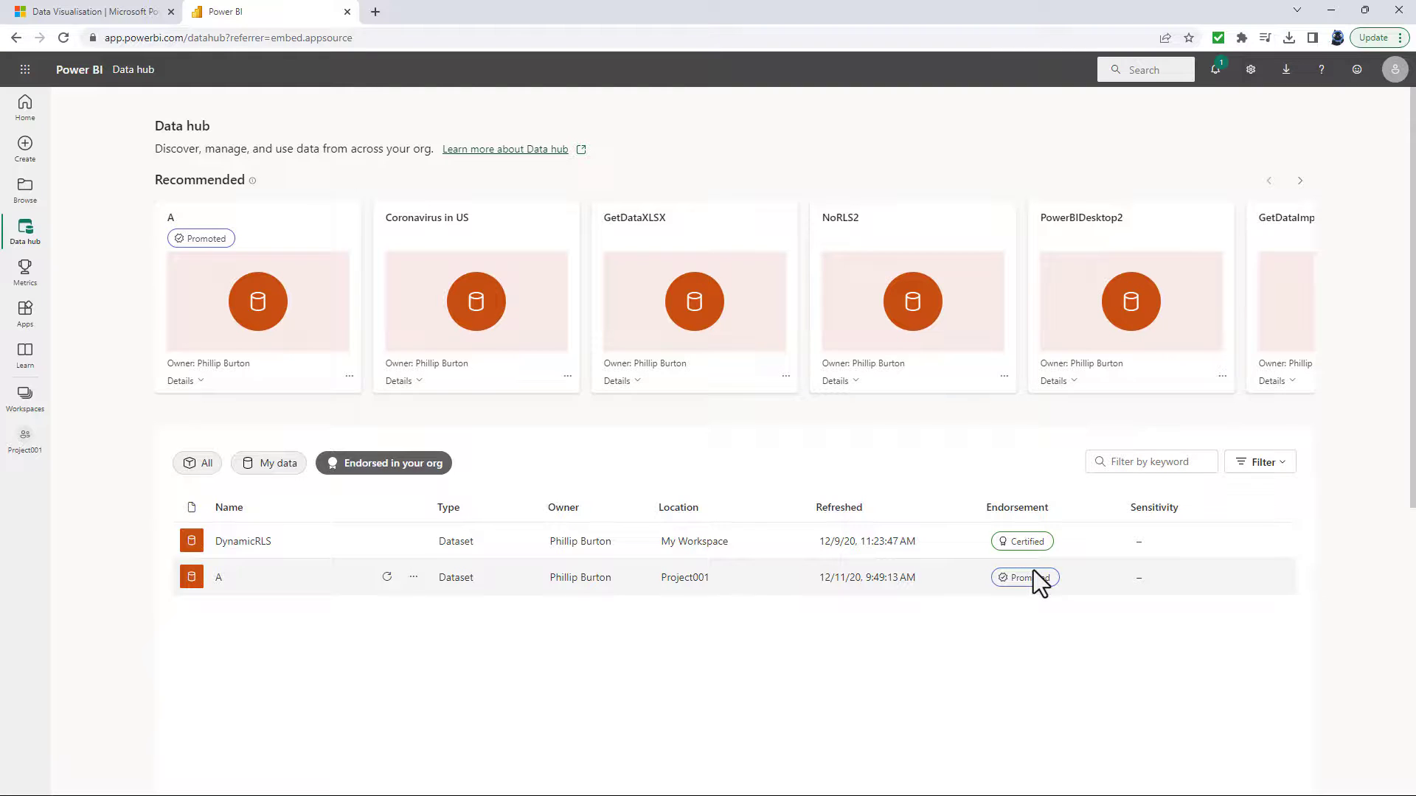
mouse_move(1017, 545)
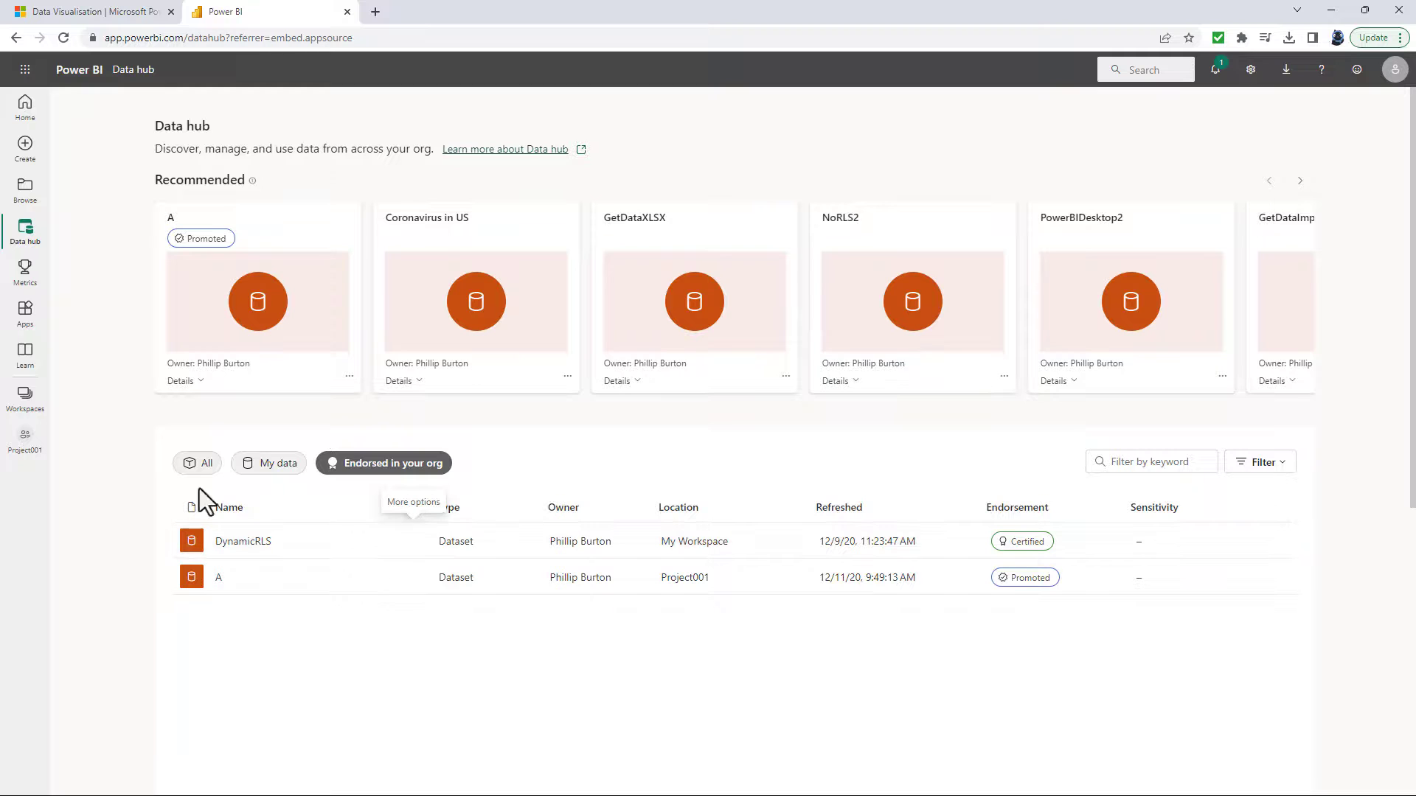
Open dataset A's details from Project001, then go back to the dataset list.
left_click(24, 450)
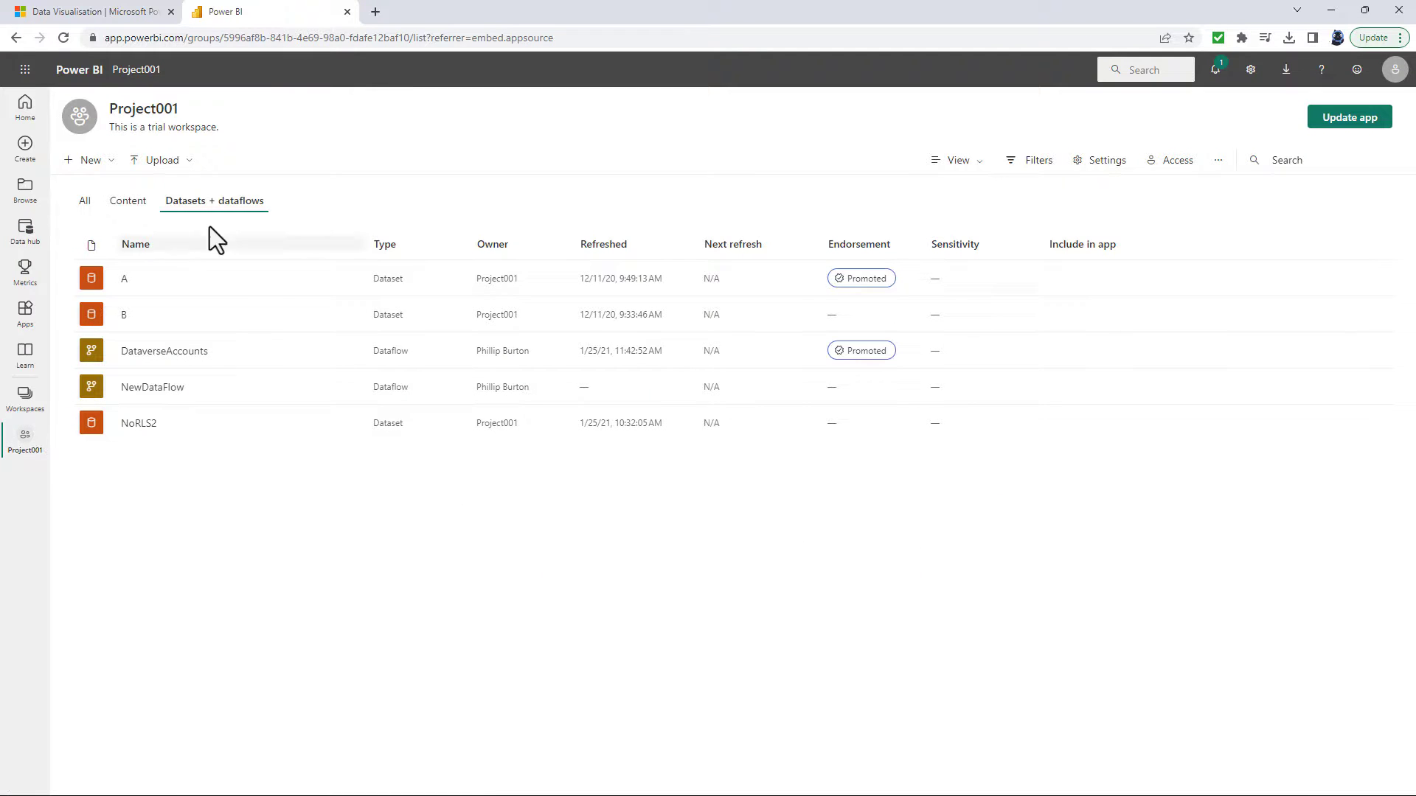
left_click(127, 288)
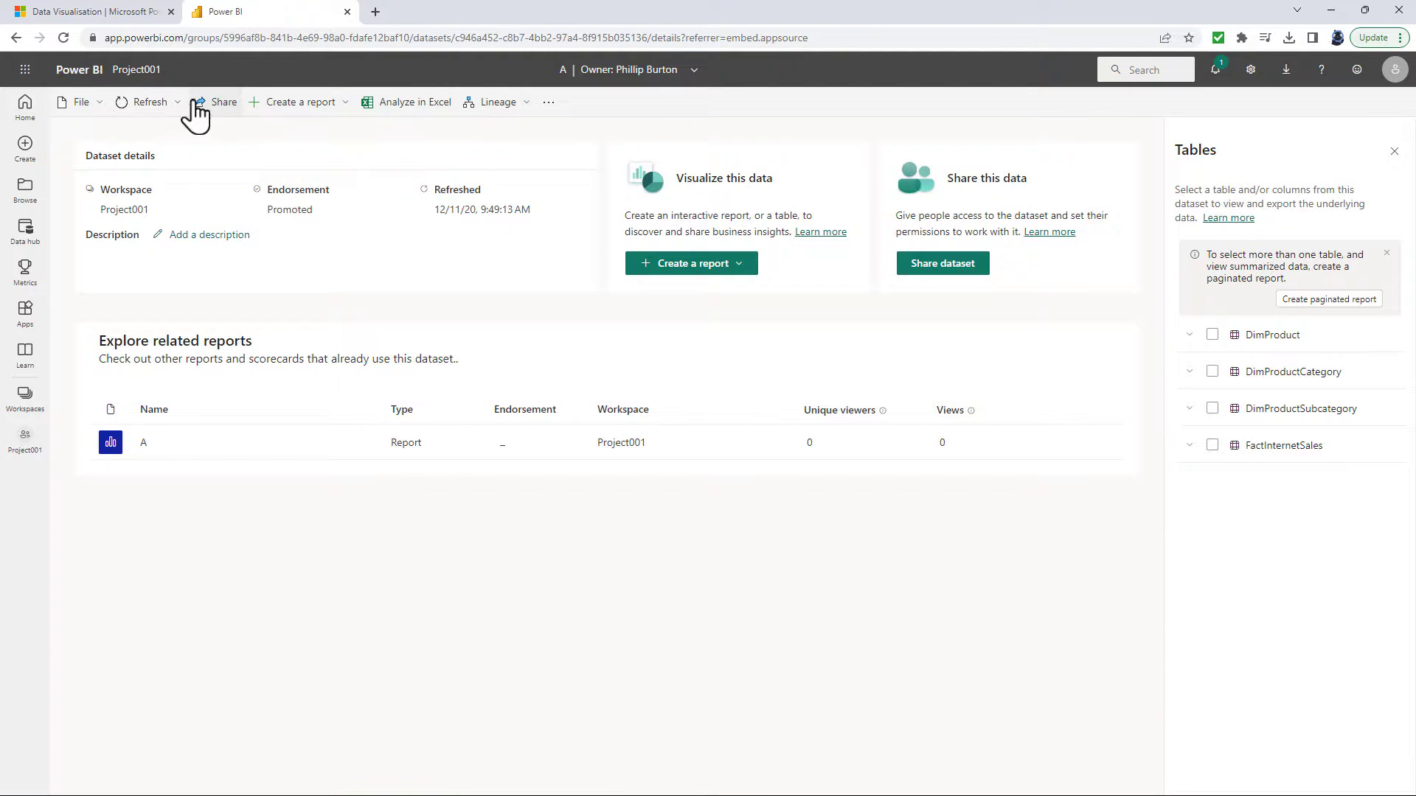
left_click(17, 37)
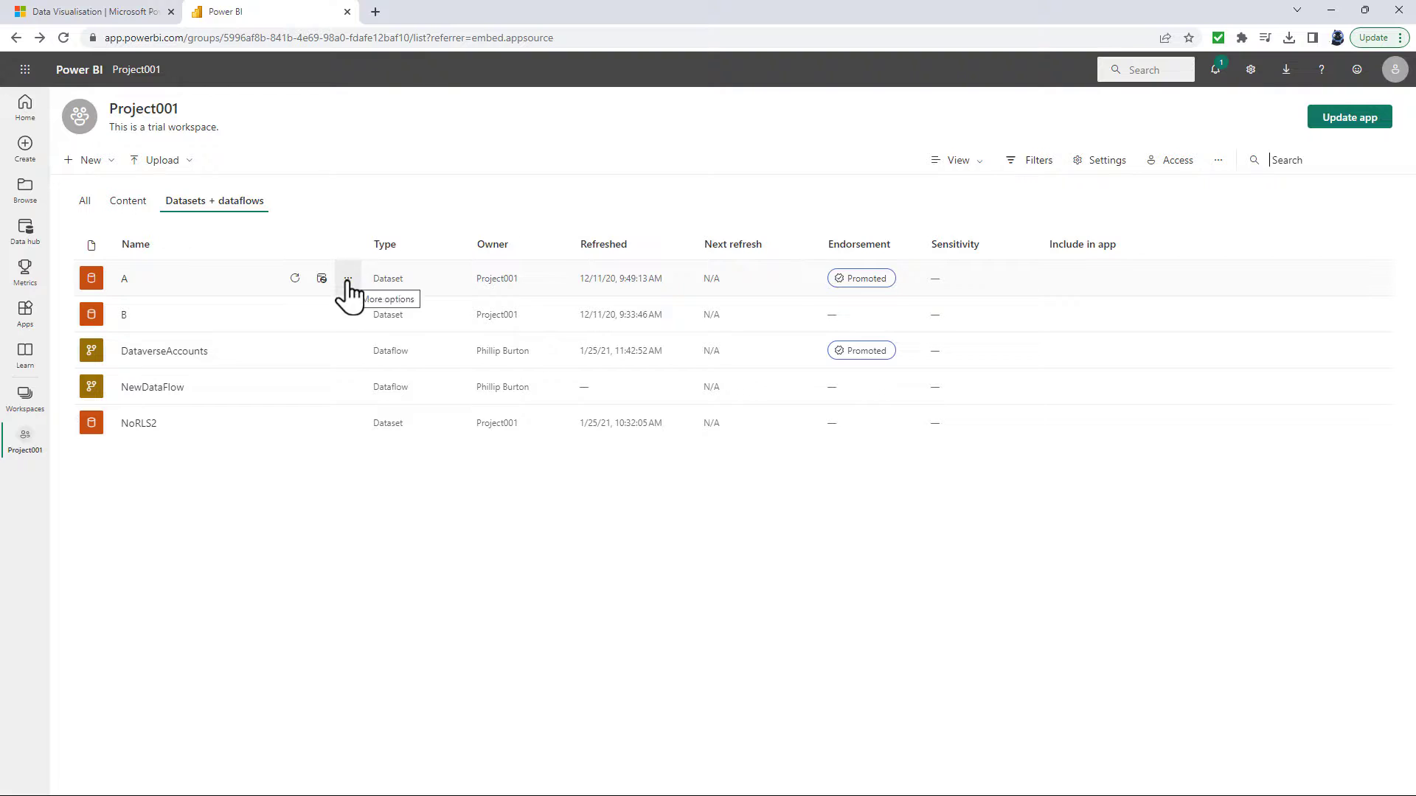
Check dataset A's settings show Promoted endorsement with Make discoverable turned on.
left_click(348, 280)
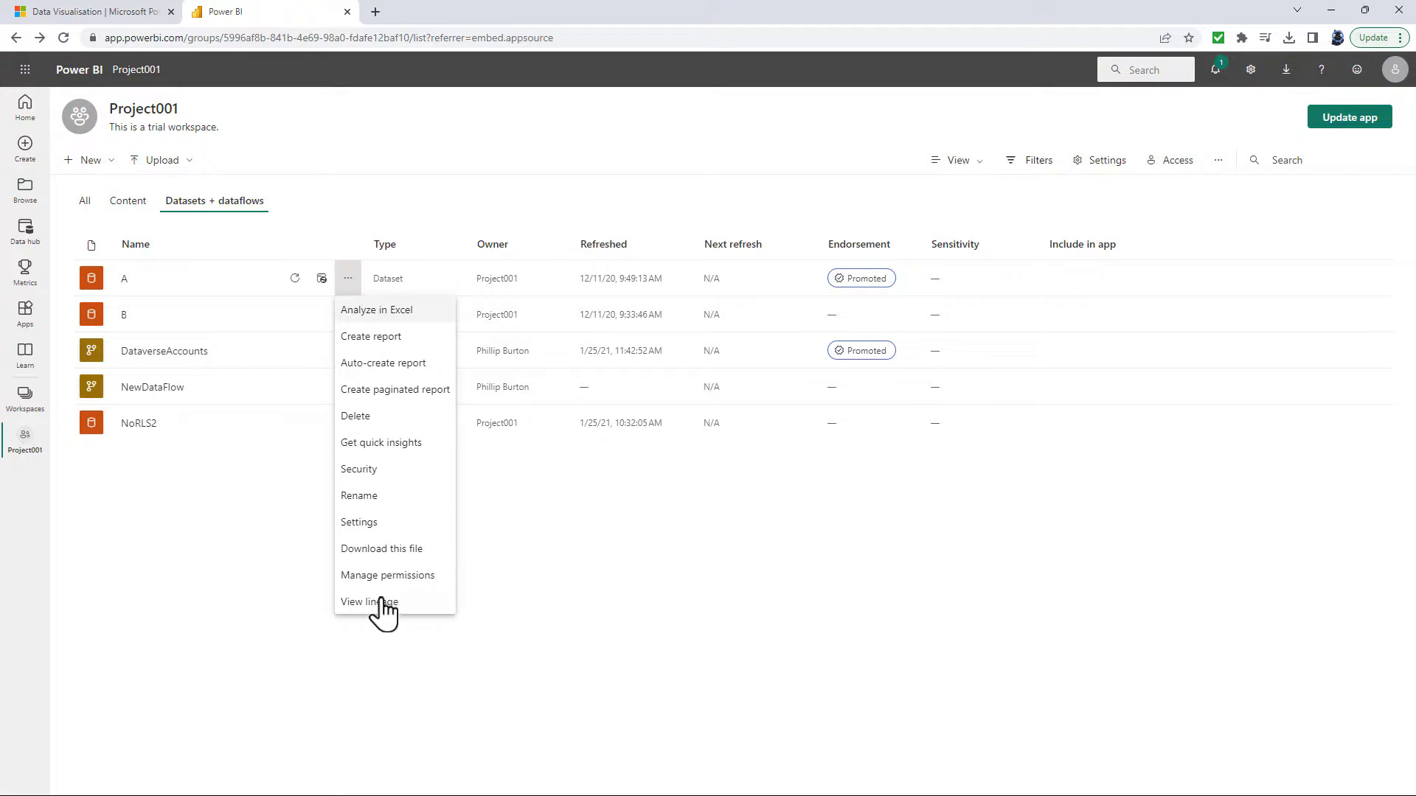
left_click(379, 526)
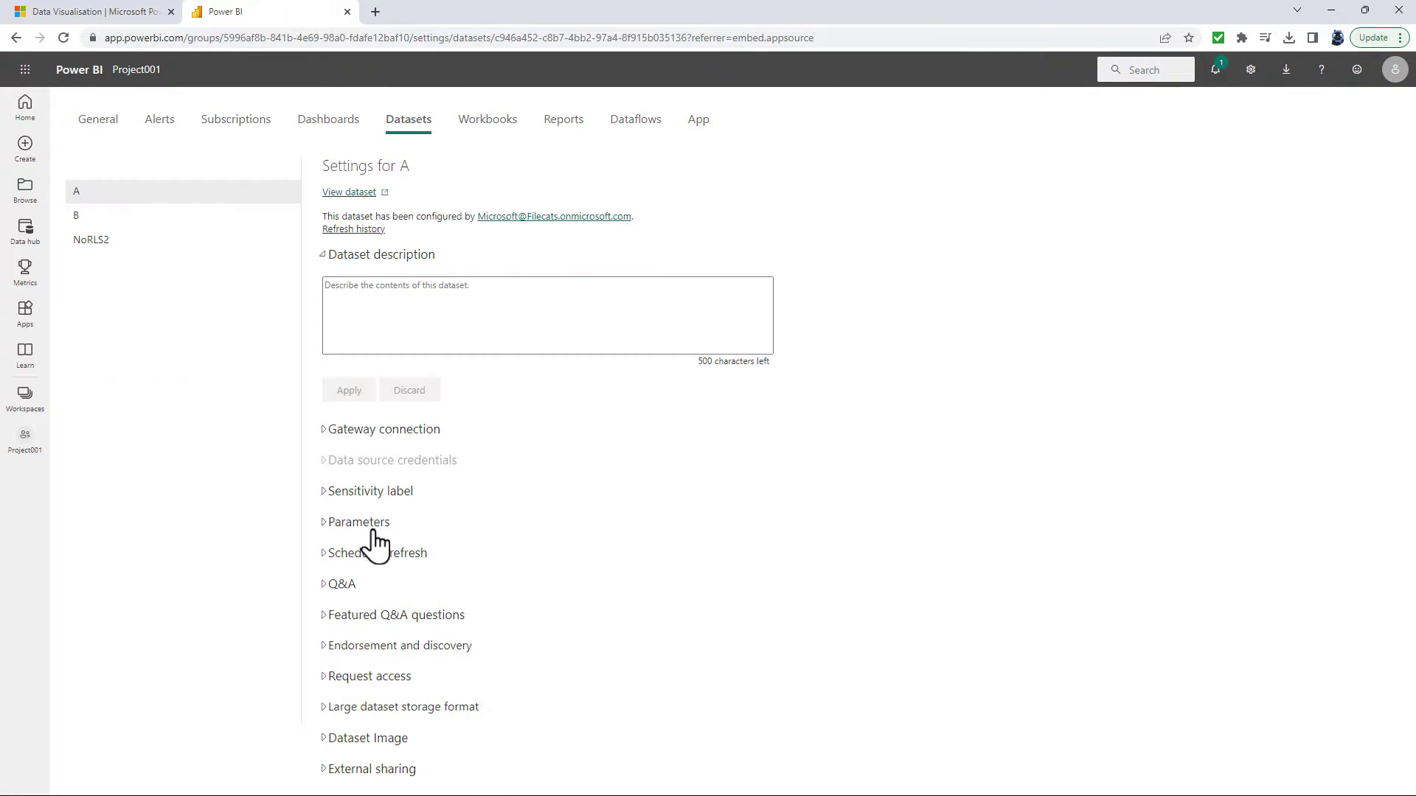
left_click(328, 649)
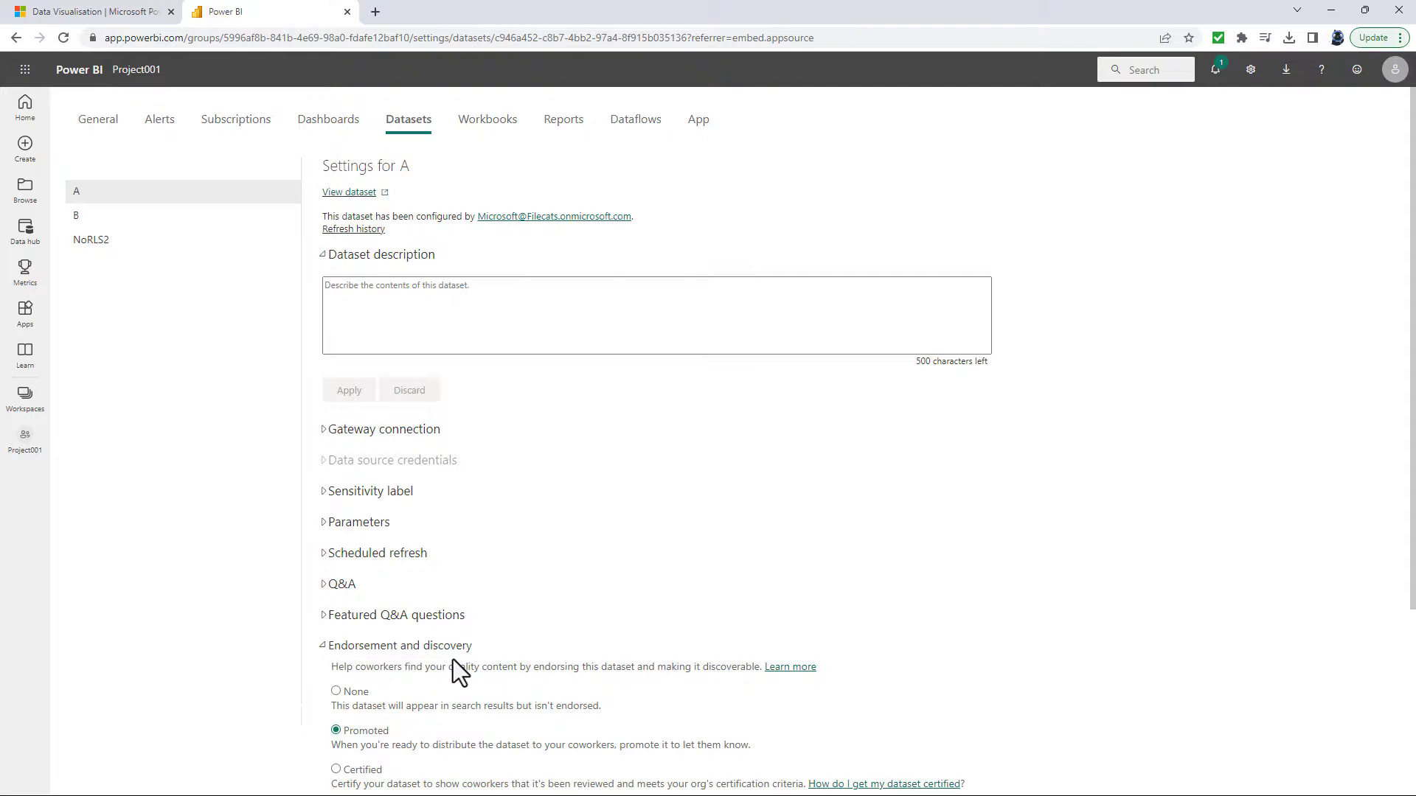
scroll(451, 658, "down", 1)
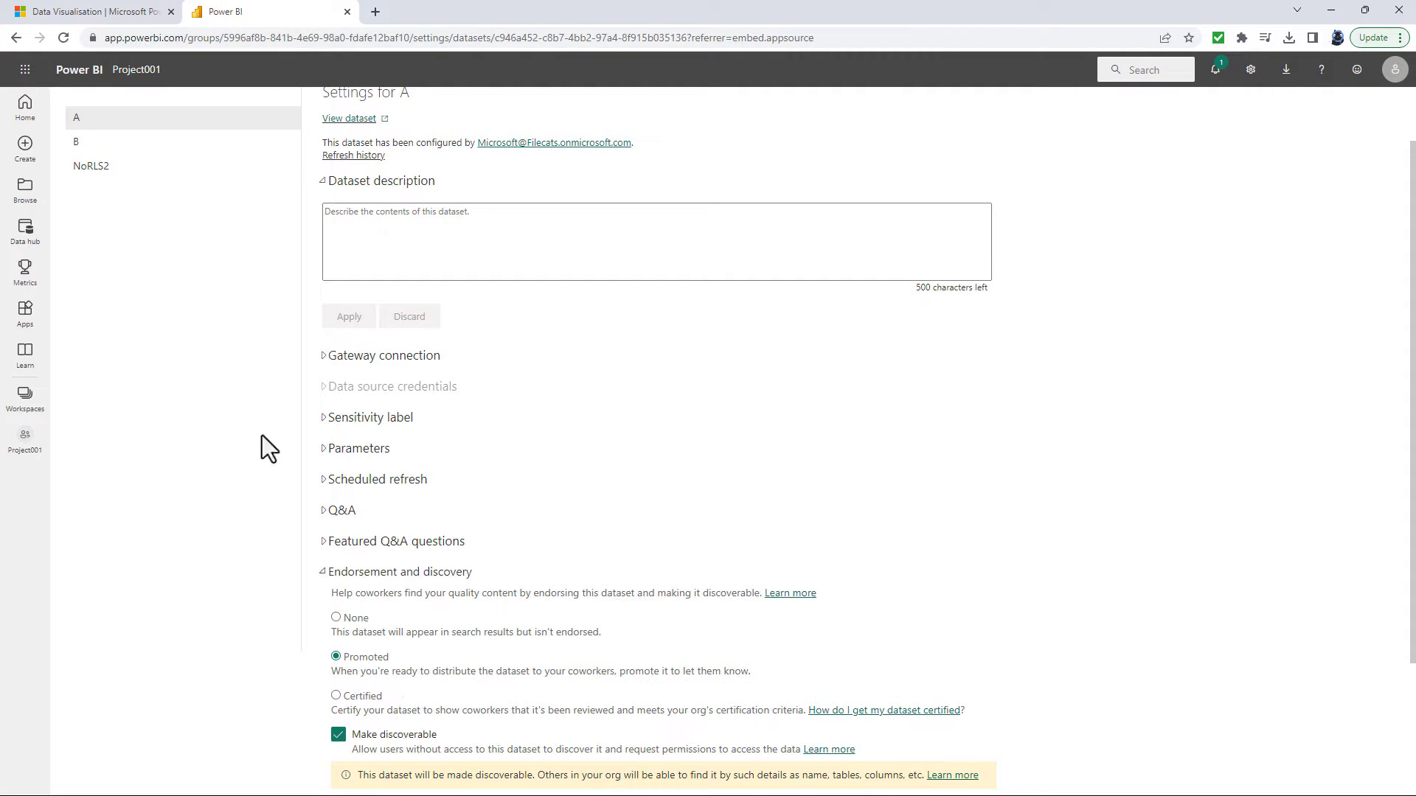
left_click(25, 439)
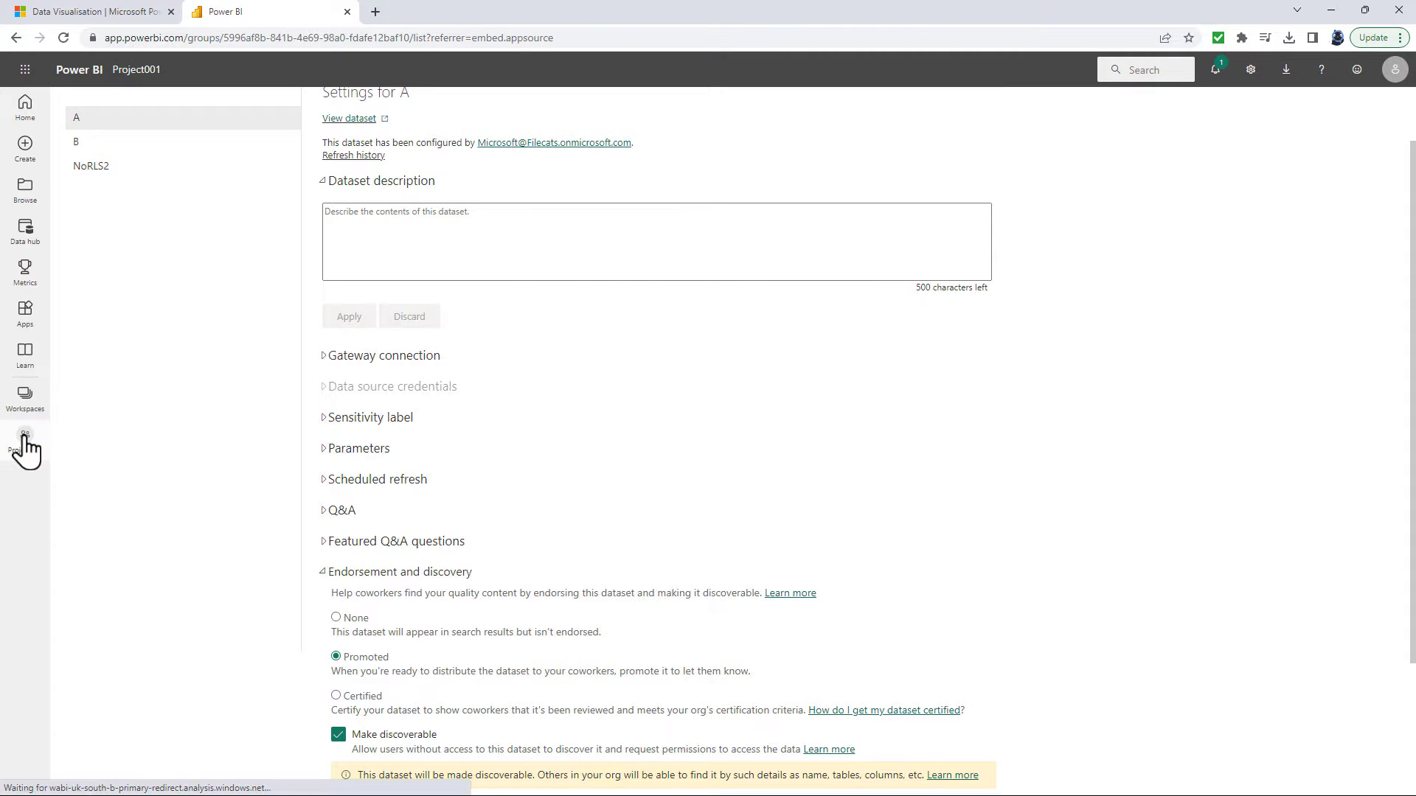
Check that A, B, NoRLS001, NoRLS2 and Project001Dashboard are included, then update the Project001 app.
left_click(130, 202)
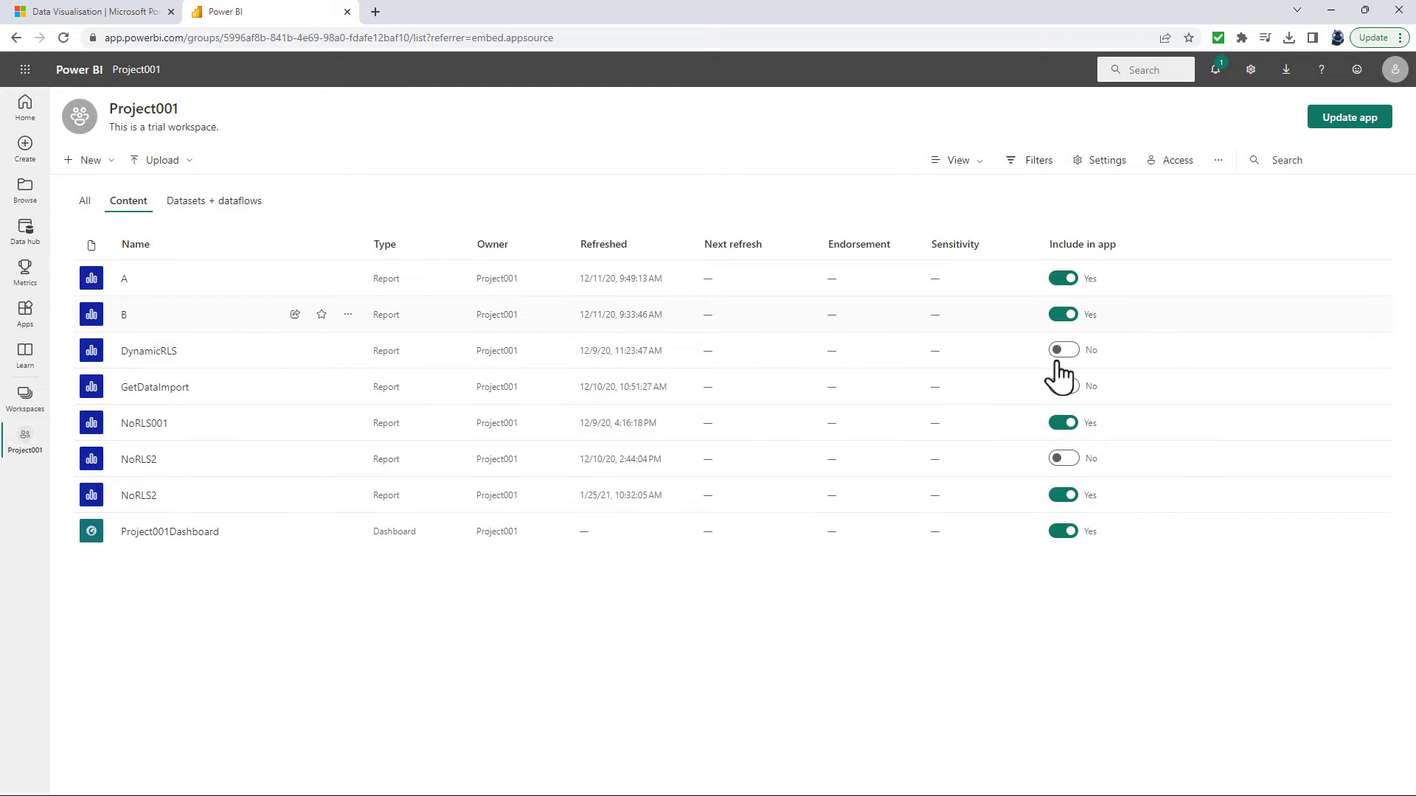
left_click(1369, 136)
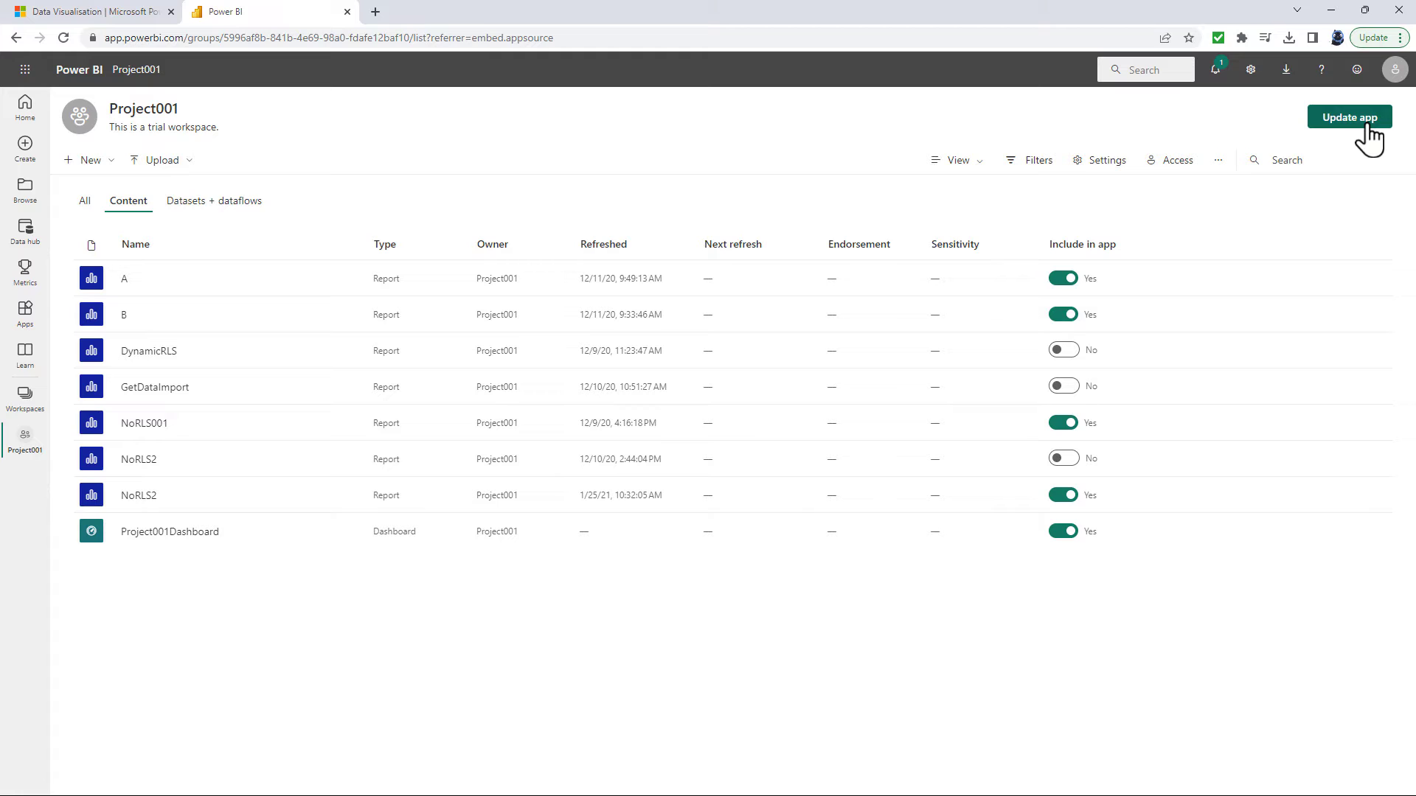
From the installed Apps list, browse Get apps' Organizational apps, then the Template apps listing.
left_click(26, 328)
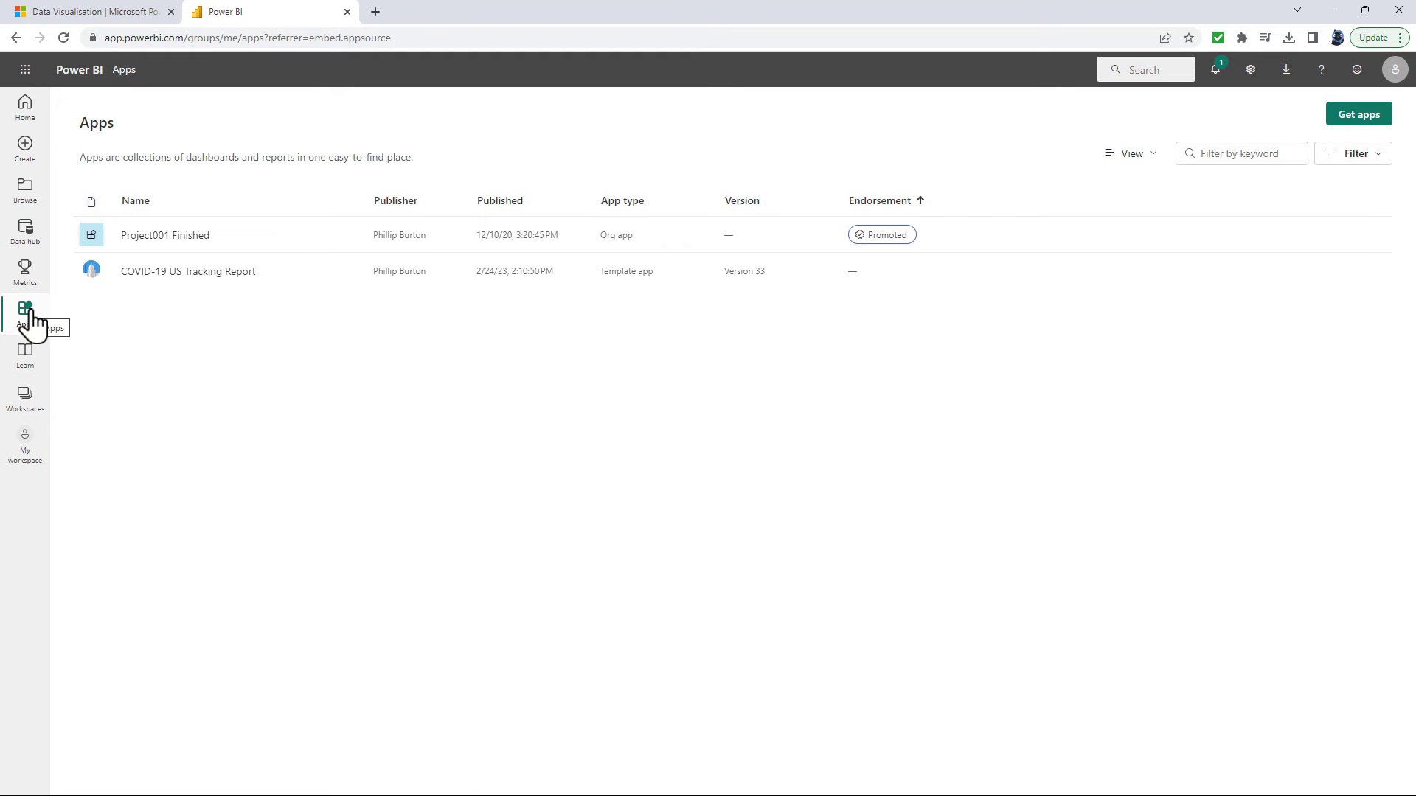
left_click(1350, 118)
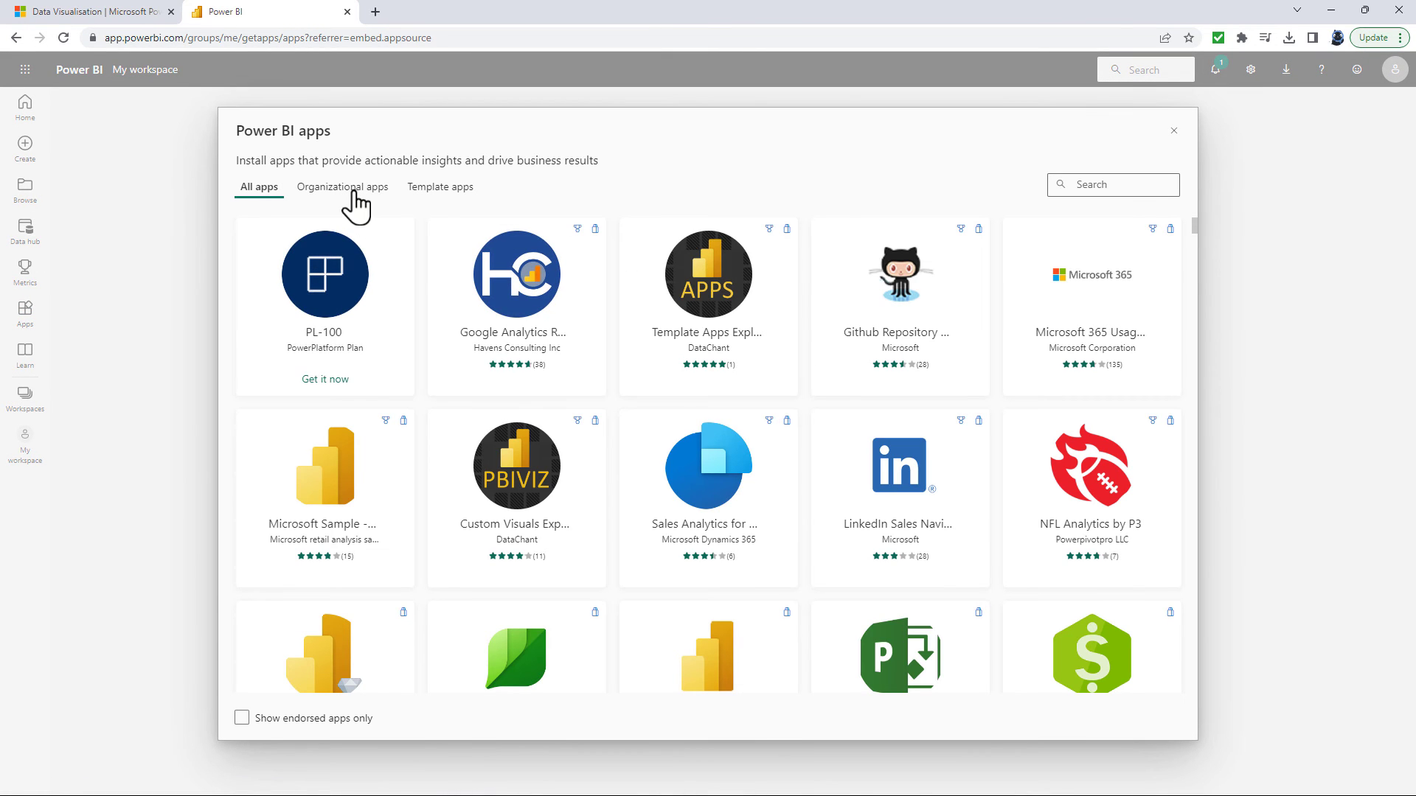
left_click(354, 191)
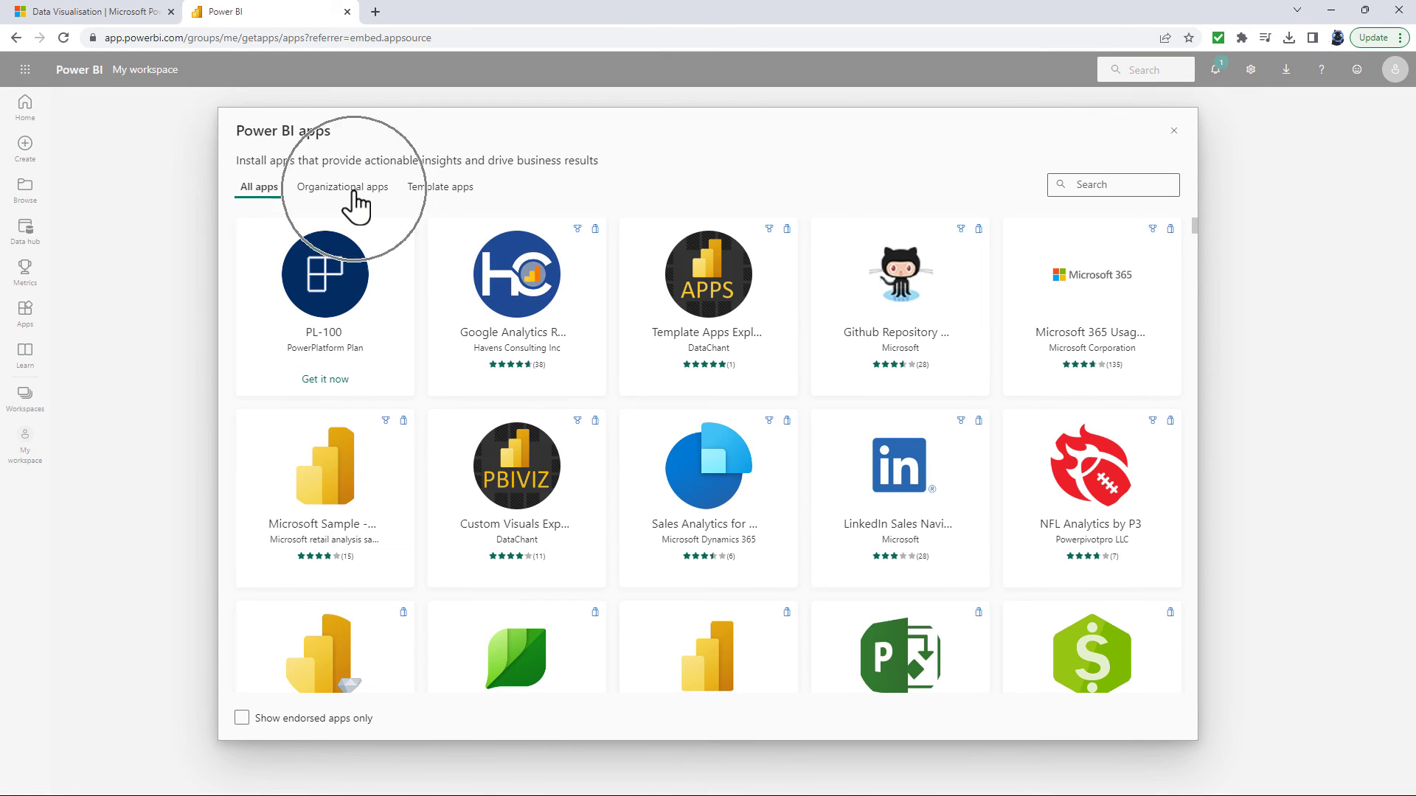
left_click(434, 208)
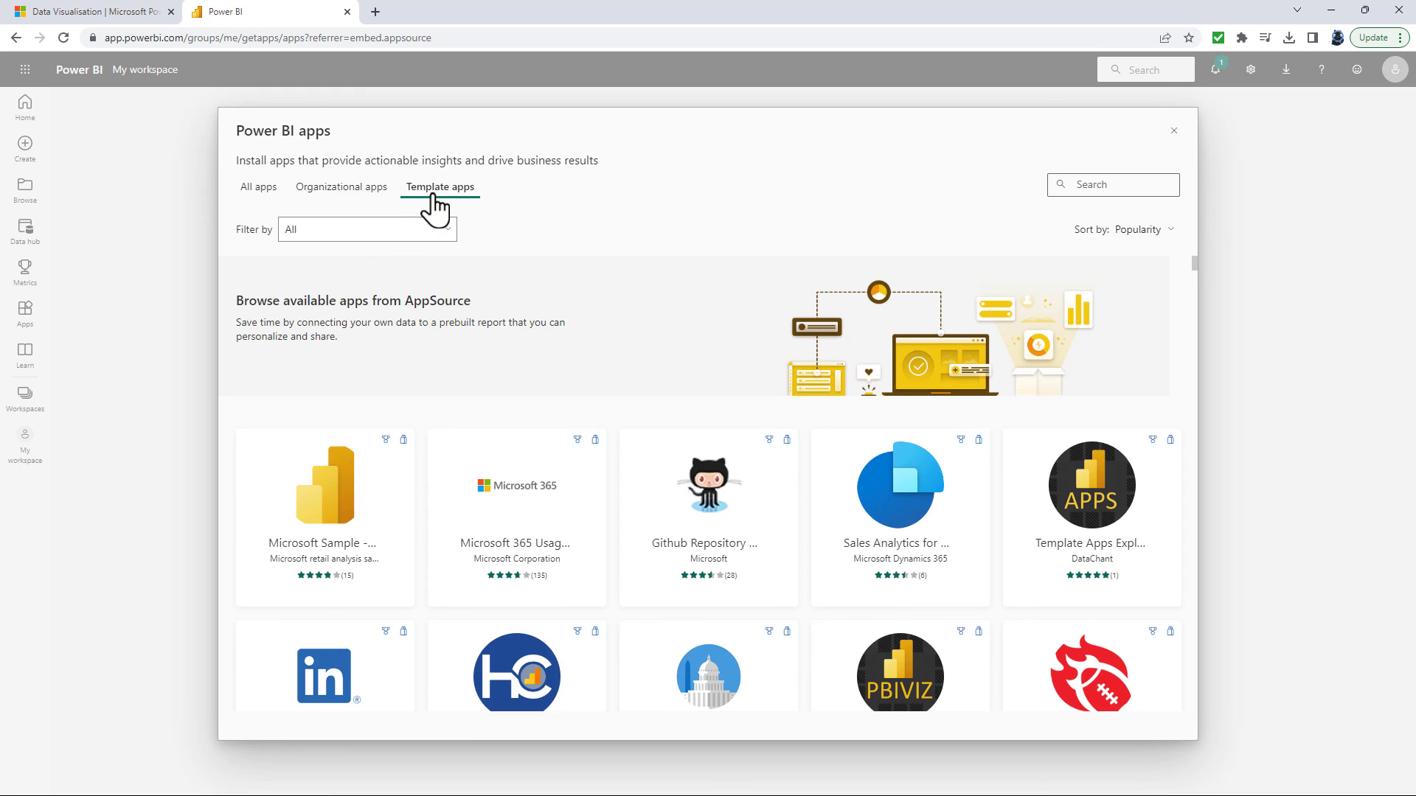